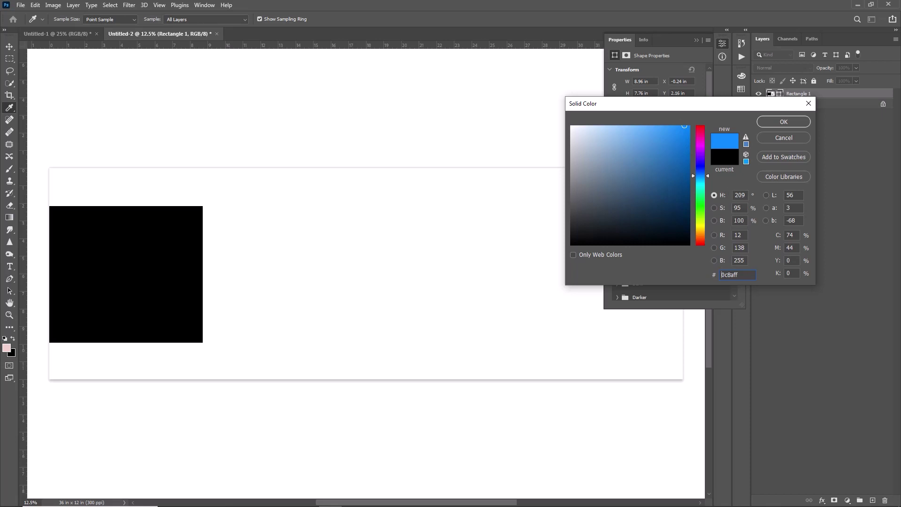
Fill the large black rectangle with a bright blue solid colour
click(689, 126)
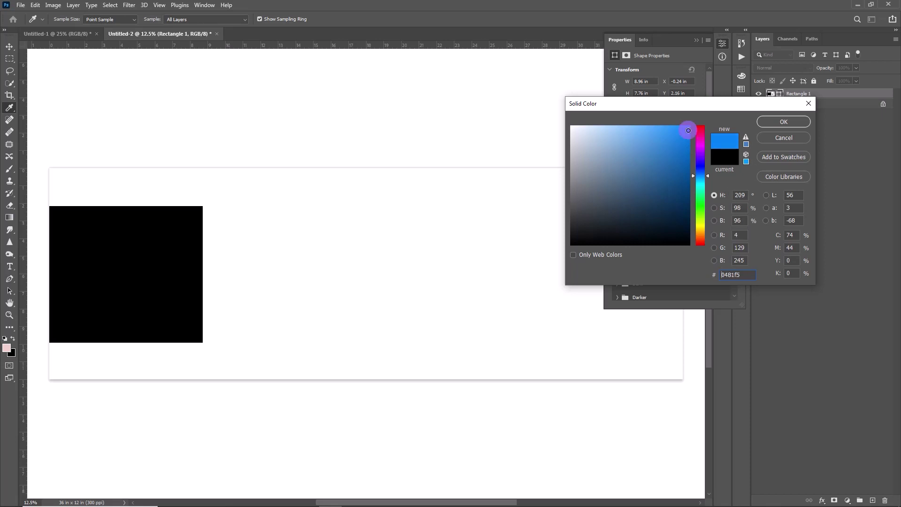
click(782, 121)
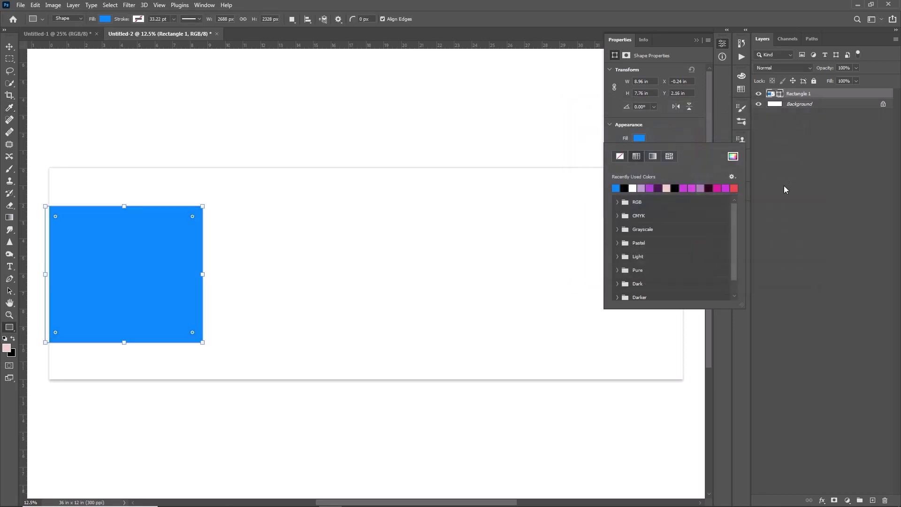
Draw a rectangle about 5.04 by 3.52 in inside the blue rectangle and fill it with black
mouse_move(83, 249)
mouse_down()
mouse_move(138, 258)
mouse_move(157, 307)
mouse_up()
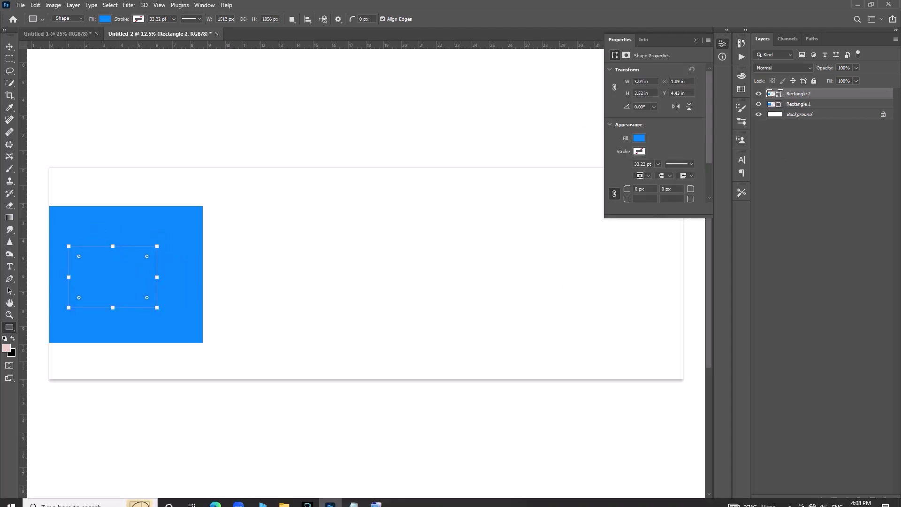
click(639, 138)
click(639, 139)
click(640, 141)
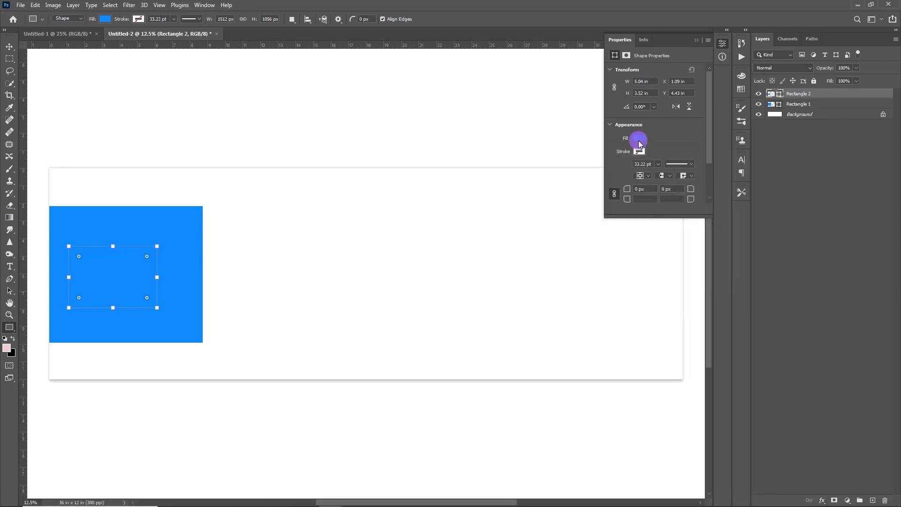
click(626, 189)
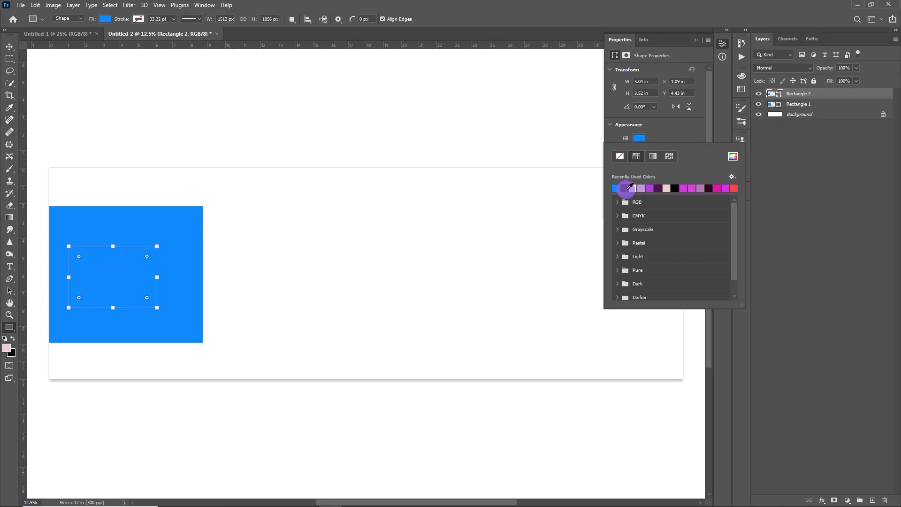
click(697, 39)
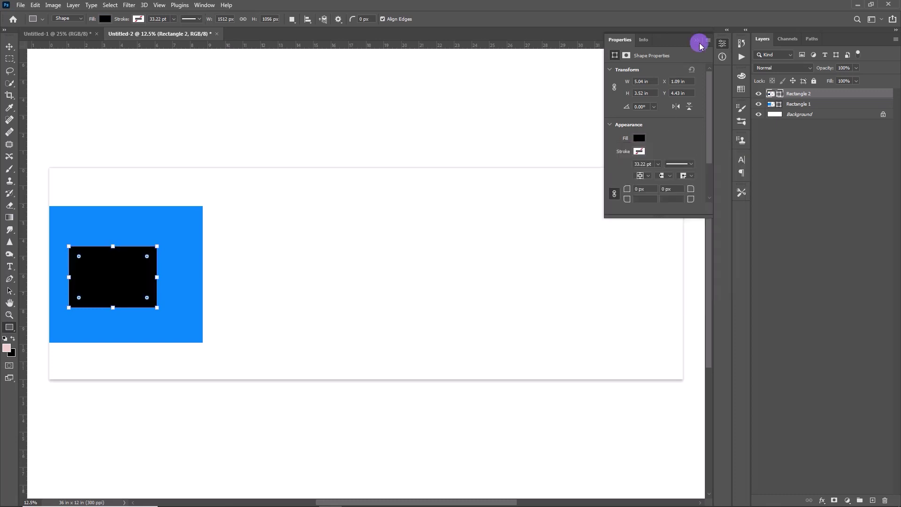
click(696, 40)
Enlarge the black rectangle to about 1896 px wide, extending it rightward, upward and downward within the blue rectangle
key(ctrl+t)
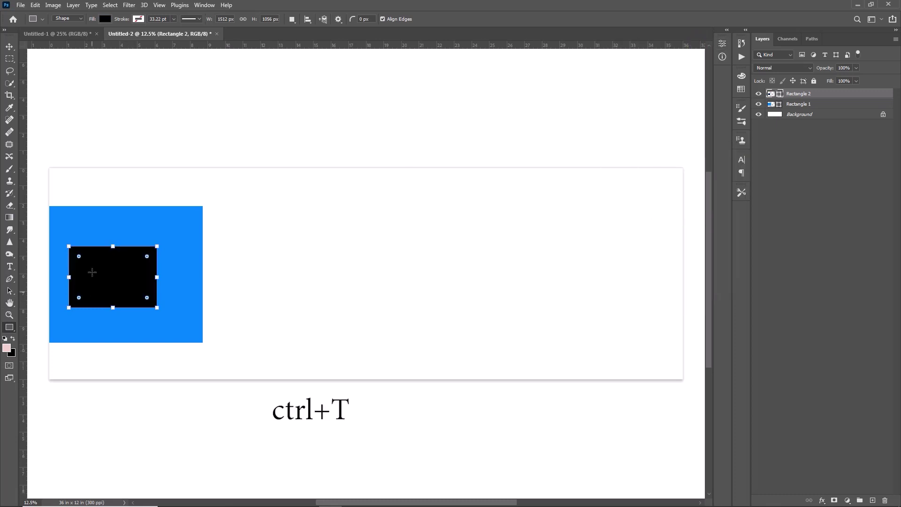
drag(113, 246, 113, 241)
drag(157, 276, 181, 277)
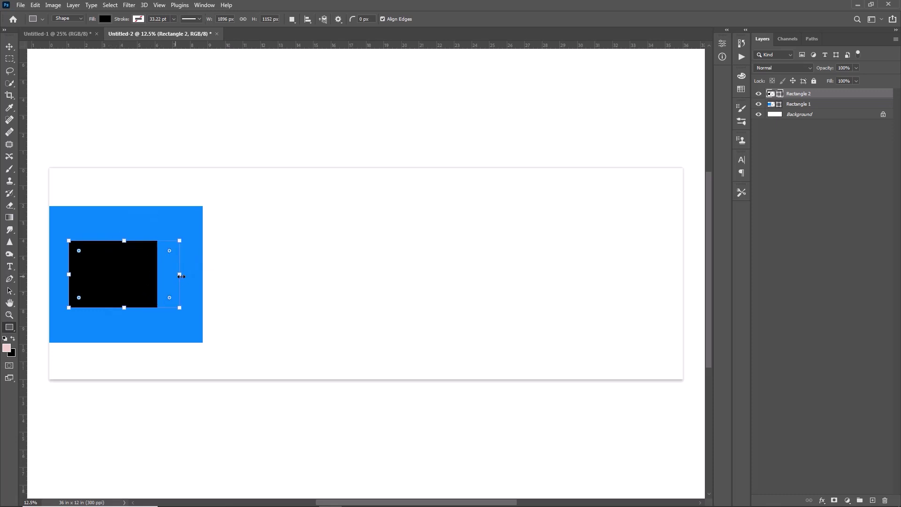
drag(124, 307, 124, 320)
drag(124, 240, 124, 234)
key(Return)
key(v)
Draw a rectangle about 7.65 by 6.27 in around the black rectangle and set its fill to none
key(u)
drag(52, 220, 182, 329)
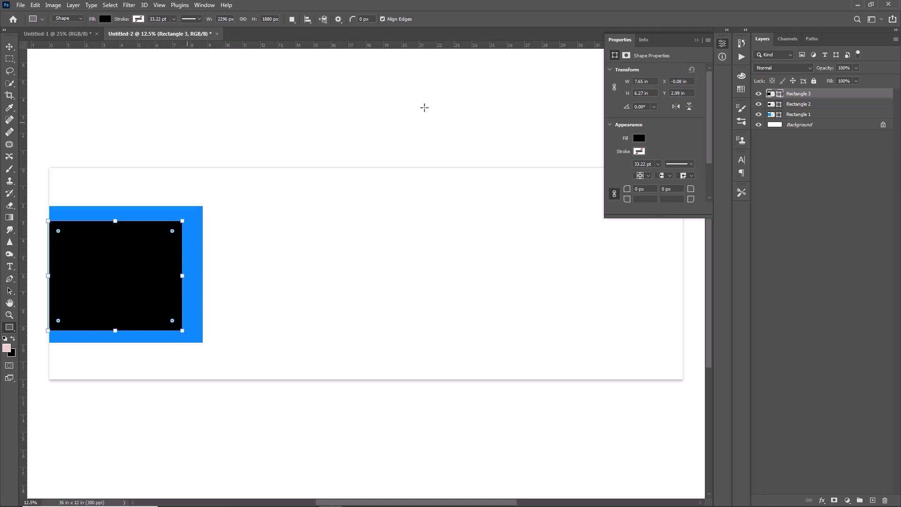
click(638, 138)
click(619, 156)
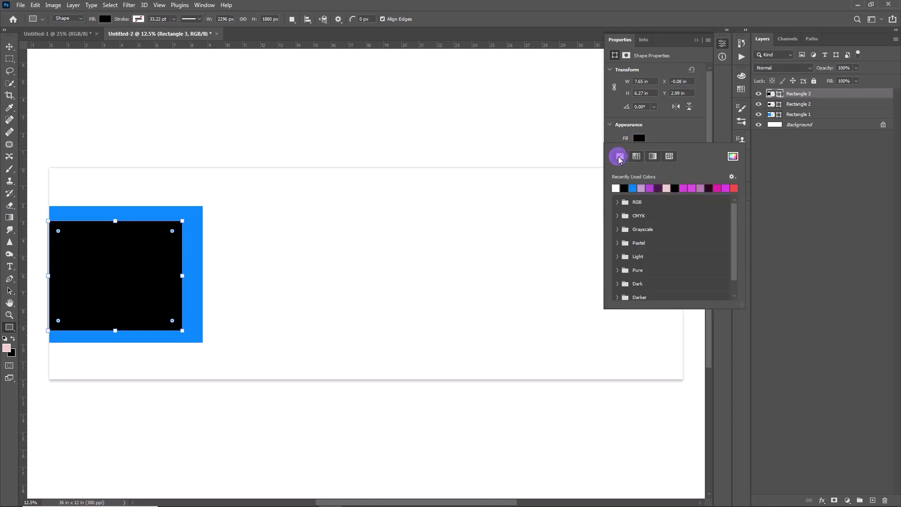
click(663, 131)
Give the unfilled rectangle a white stroke about 7.02 pt wide
click(639, 151)
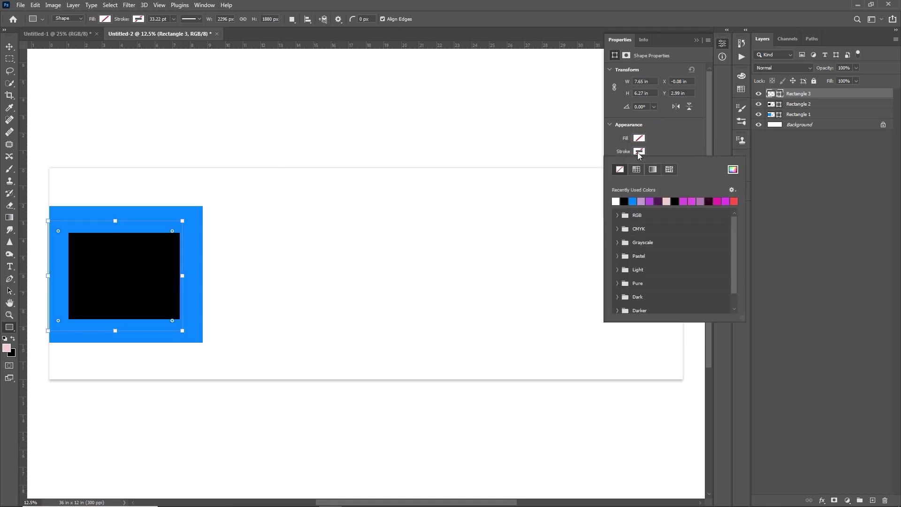
click(616, 200)
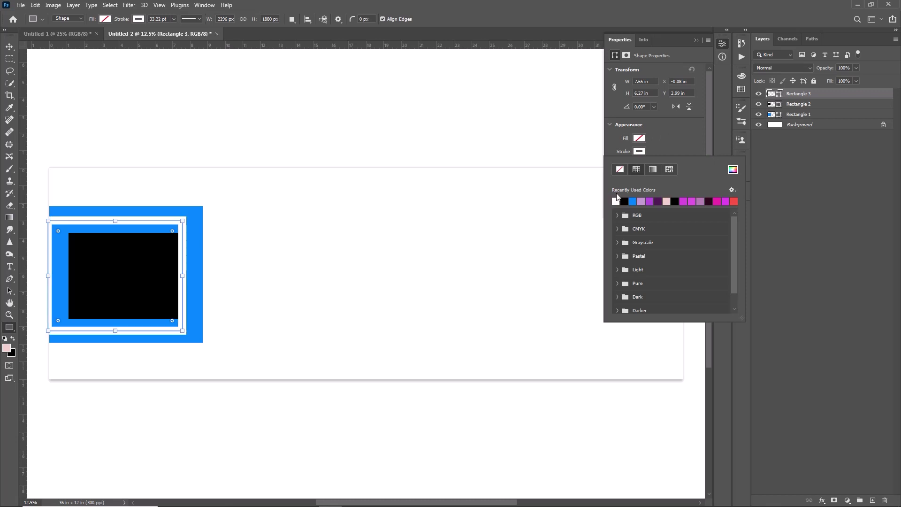
click(670, 141)
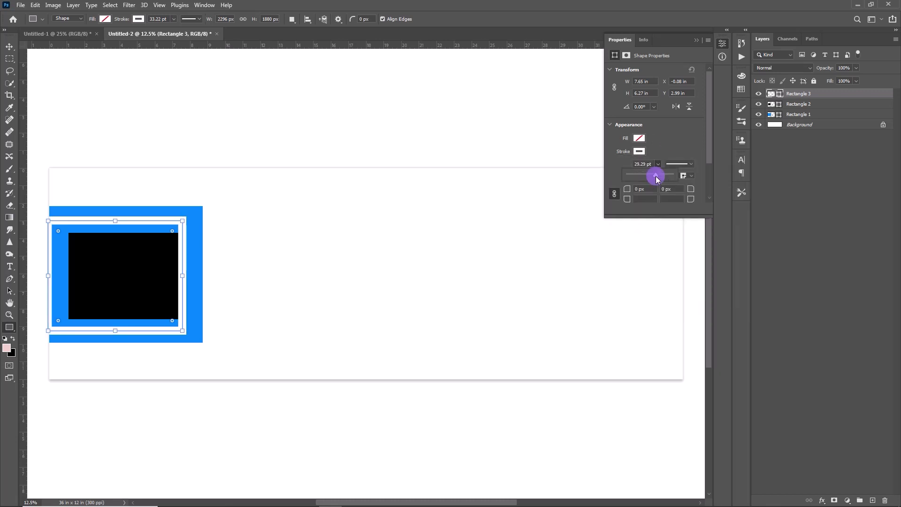
drag(649, 175, 642, 175)
click(694, 39)
click(693, 40)
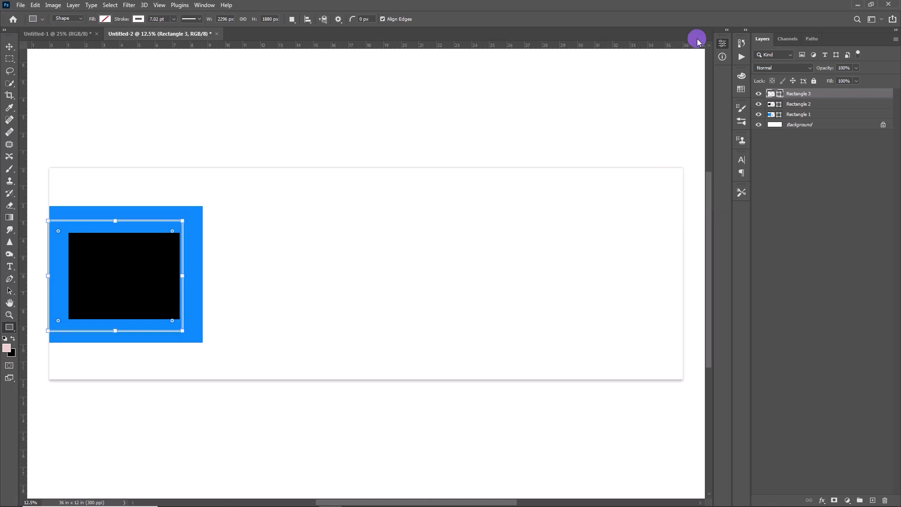
Nudge the white frame to the right around the black rectangle
key(v)
key(shift+Right)
key(shift+Right)
key(shift+Right)
key(shift+Right)
key(shift+Right)
key(shift+Right)
key(shift+Right)
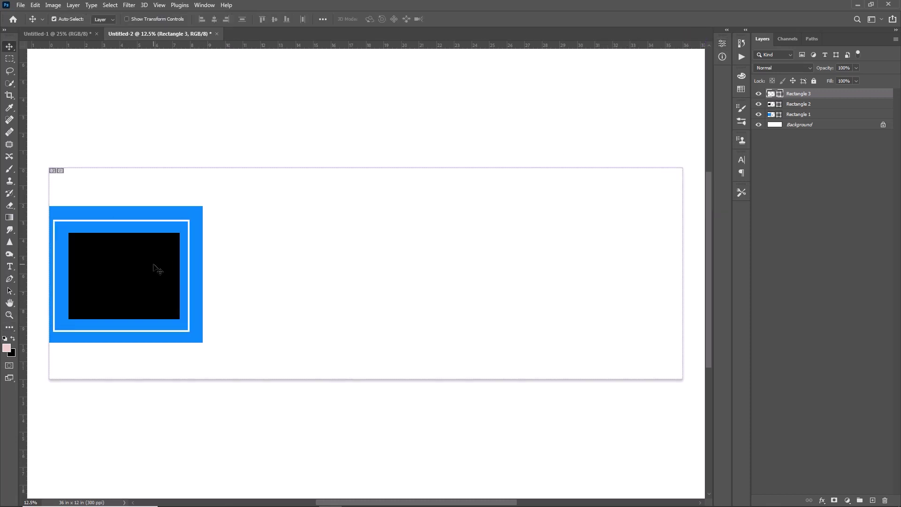
Duplicate the large blue rectangle and place the copy to its right, leaving a small gap
key(ctrl+j)
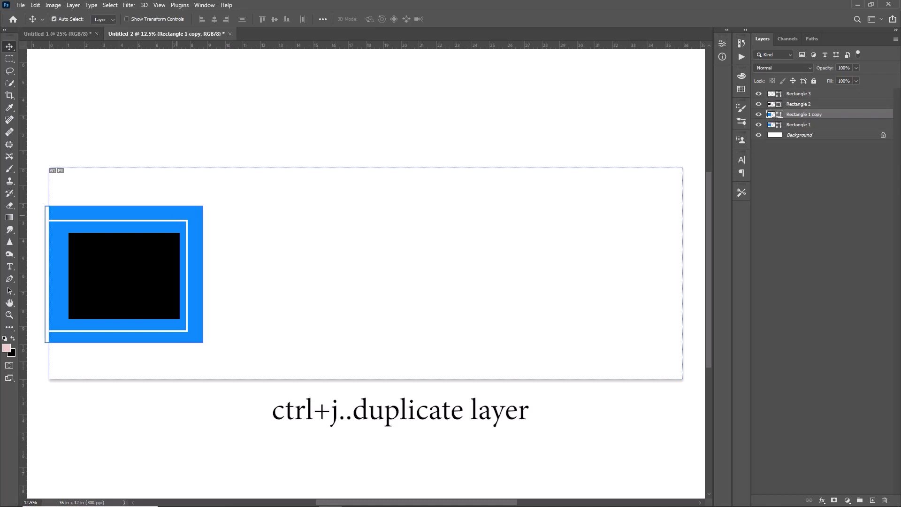
key(ctrl+t)
drag(193, 249, 354, 250)
key(Return)
Change the duplicated rectangle's fill to the darker blue 004eff
double_click(770, 114)
drag(702, 175, 702, 171)
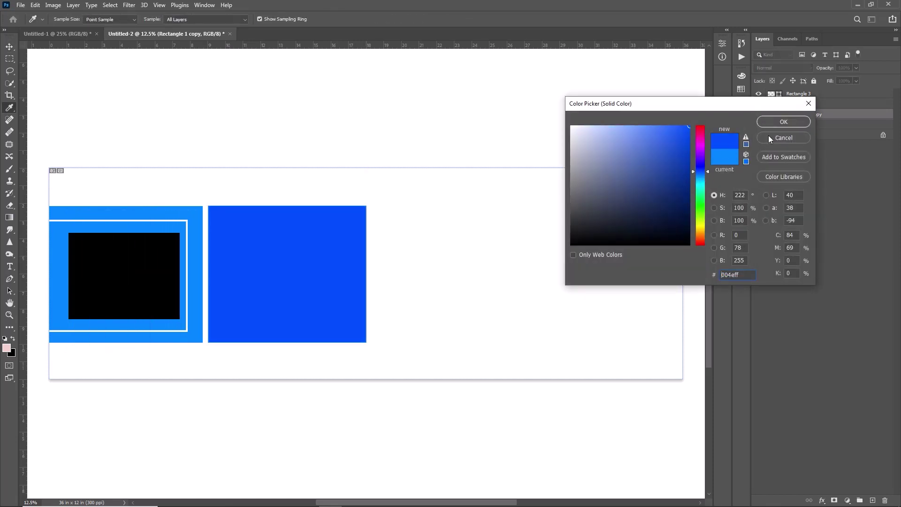
click(784, 121)
Nudge the dark blue rectangle left until it touches the light blue one, then deselect it
key(shift+Left)
key(shift+Left)
key(shift+Left)
key(shift+Left)
key(shift+Left)
key(shift+Left)
key(shift+Left)
key(shift+Left)
key(shift+Left)
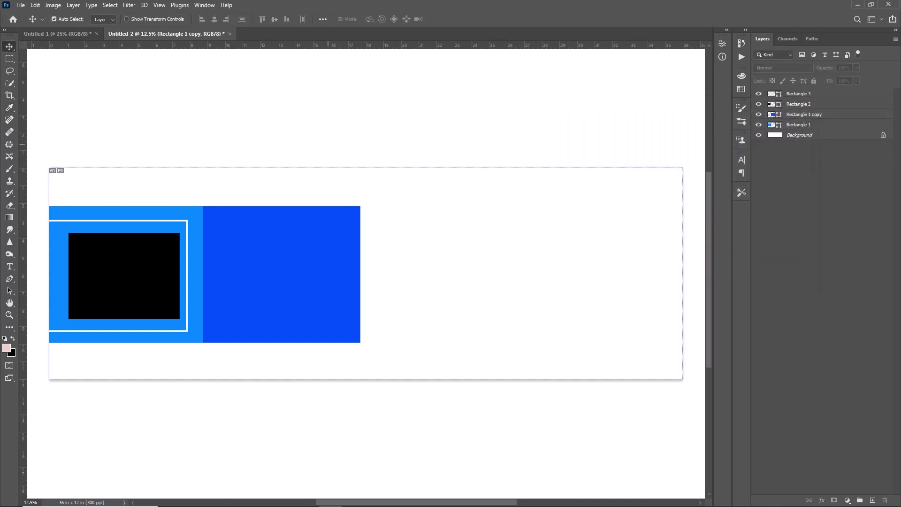
click(391, 242)
Choose the Pen tool and place a vertical guide through the dark blue rectangle near its right end
key(shift+c)
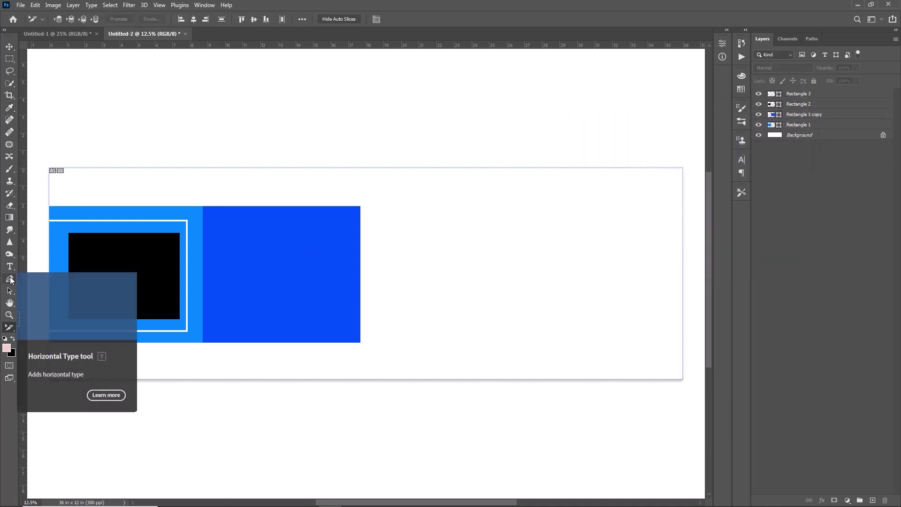
click(10, 279)
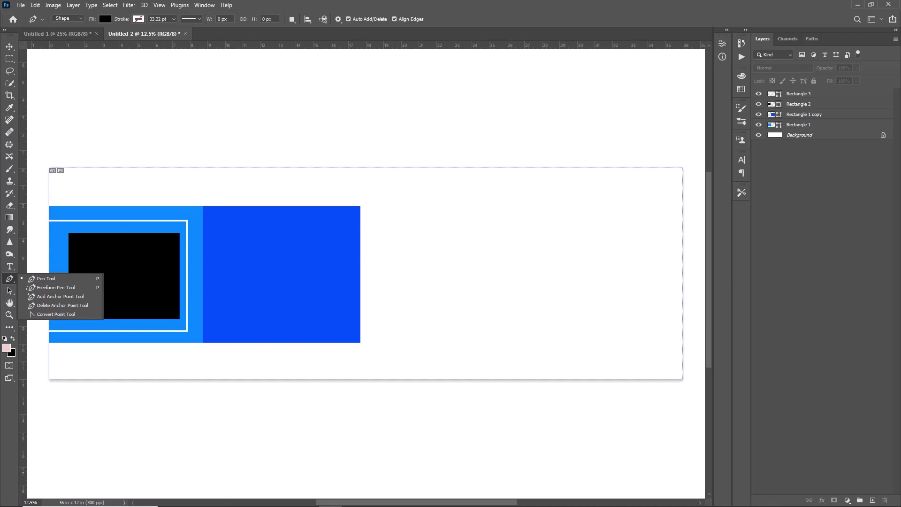
click(47, 278)
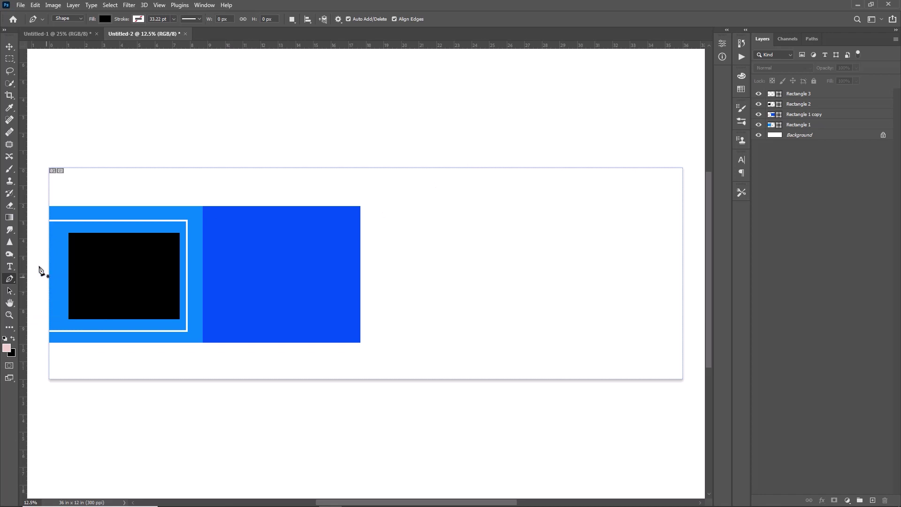
drag(22, 141, 332, 233)
Draw a closed left-pointing black shape about 5400 by 4328 px with the Pen tool, its tip on the guide
click(332, 267)
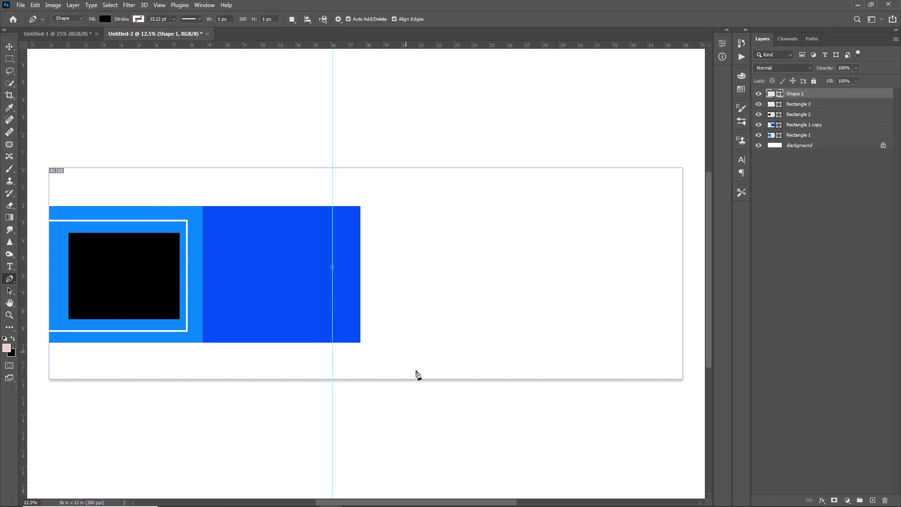
shift+click(441, 405)
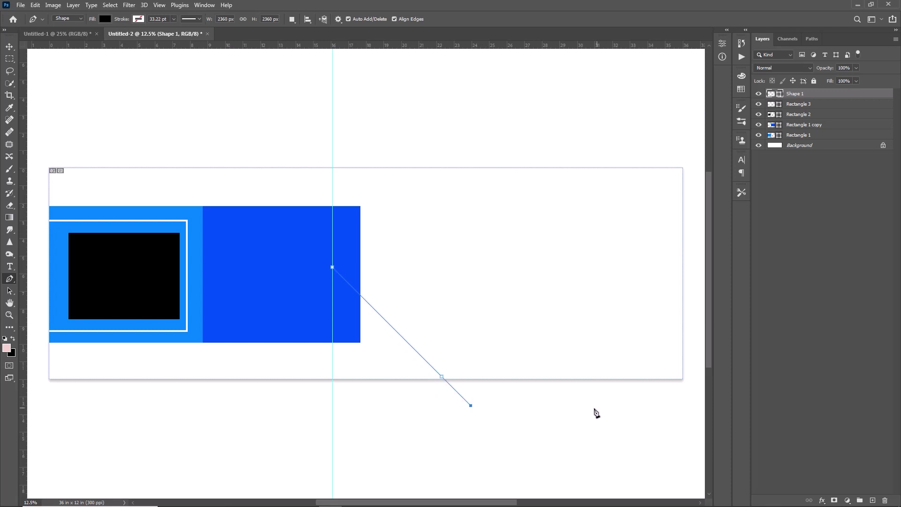
shift+click(649, 404)
shift+click(649, 152)
shift+click(445, 152)
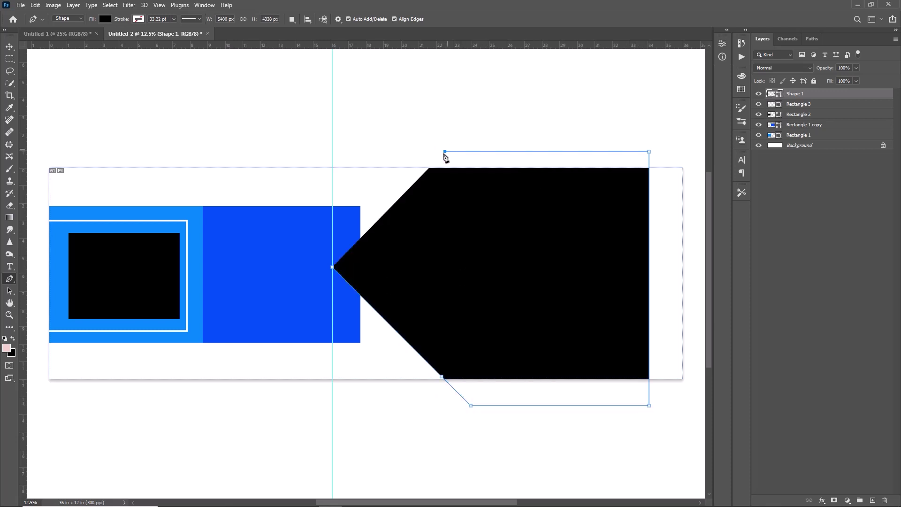
click(332, 268)
drag(26, 146, 444, 202)
key(v)
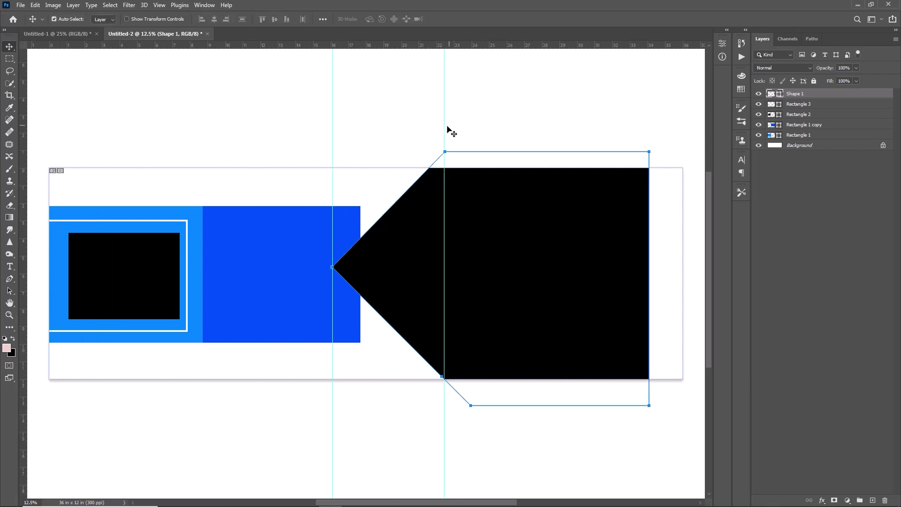
drag(443, 129, 22, 137)
Transform the pointed black shape to about 4536 by 5296 px and shift it left so its tip overlaps the dark blue rectangle
key(ctrl+t)
drag(333, 278, 383, 276)
drag(525, 238, 475, 236)
drag(466, 403, 469, 433)
drag(465, 149, 465, 122)
mouse_move(460, 269)
mouse_down()
mouse_move(461, 284)
mouse_move(449, 272)
mouse_up()
click(458, 19)
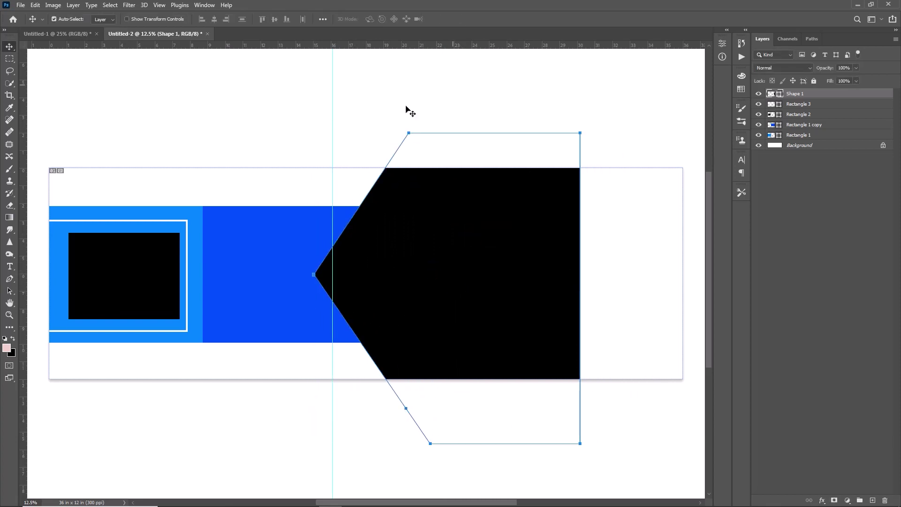
Move the vertical guide away from the pointed shape to the canvas's left end, over the small black rectangle
drag(332, 143, 81, 141)
click(547, 169)
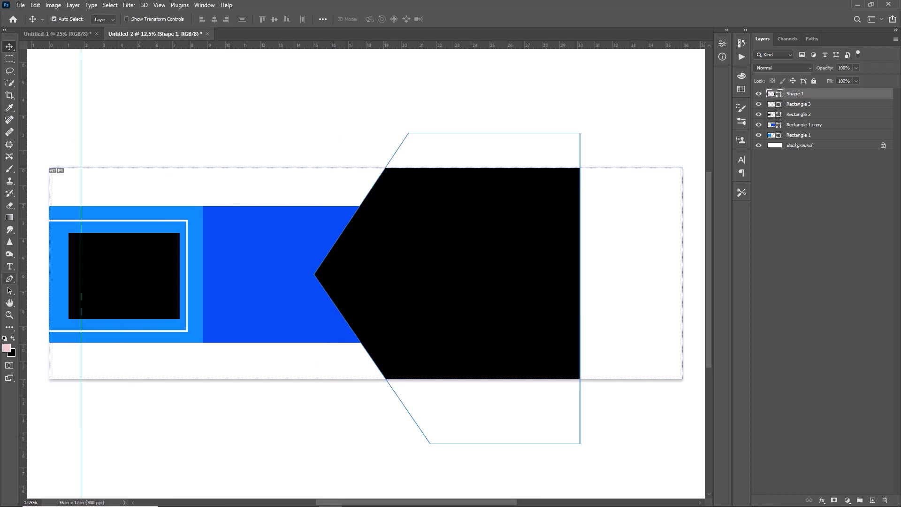
Add a white stroke to the pointed black shape and make the stroke thinner than 33.22 pt
key(p)
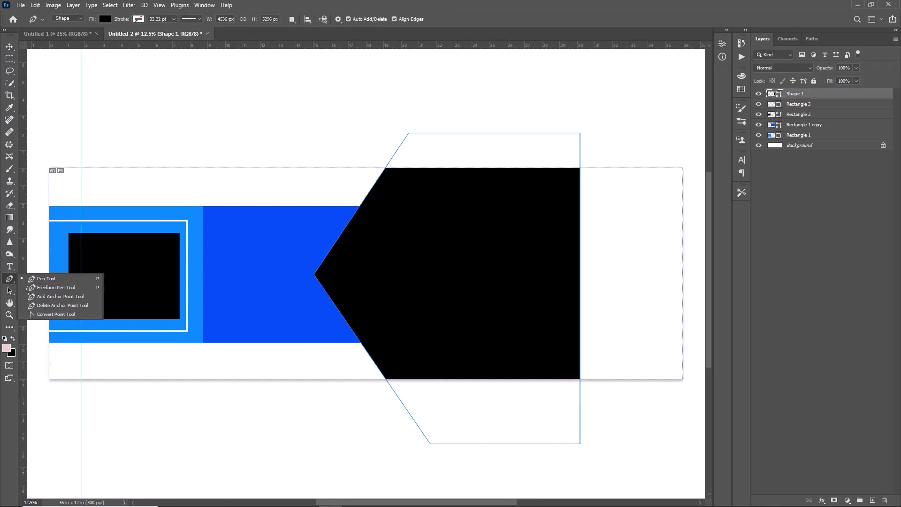
click(137, 19)
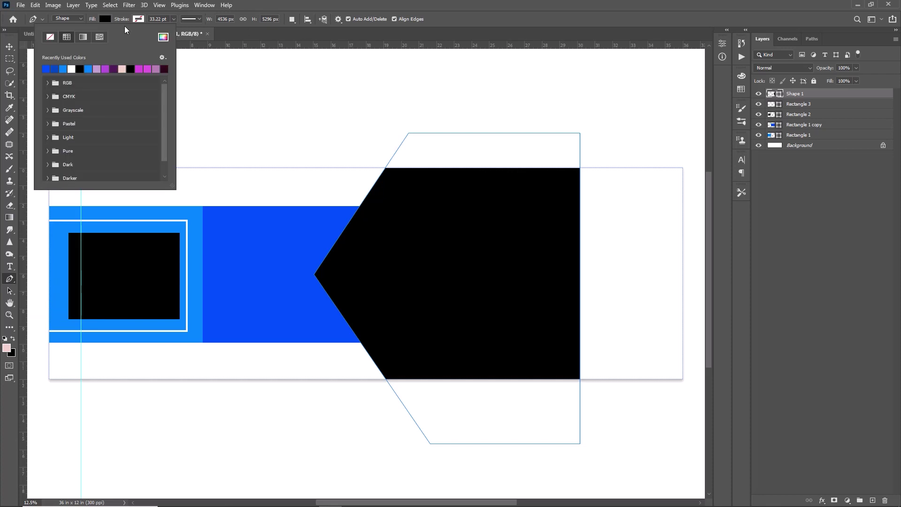
click(137, 19)
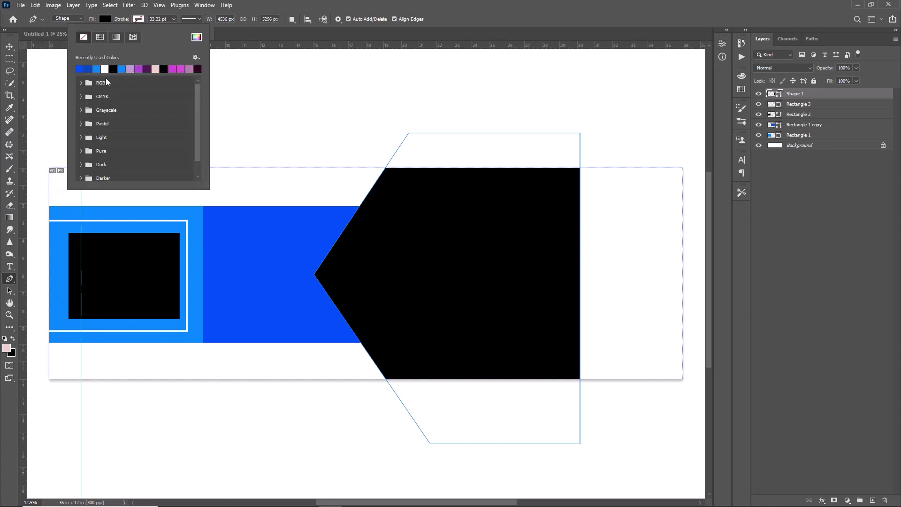
click(108, 69)
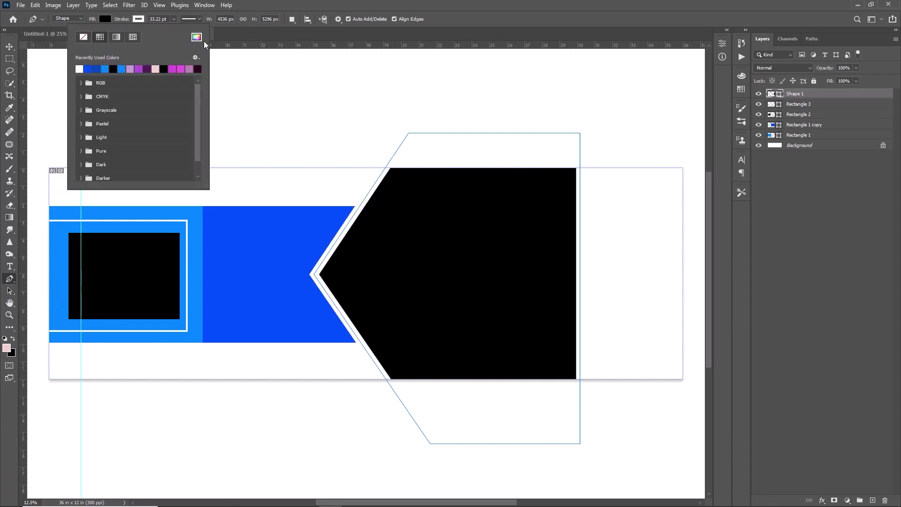
click(170, 19)
click(171, 19)
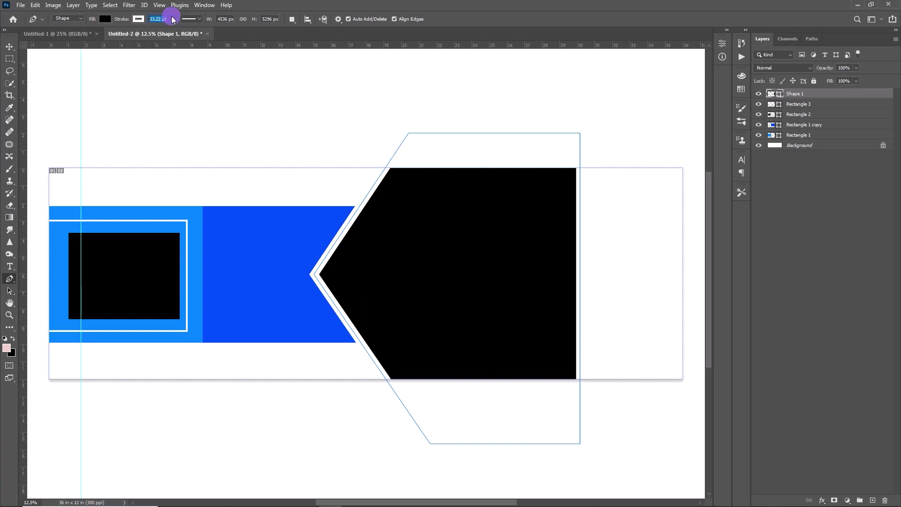
drag(173, 30, 169, 29)
Duplicate the large pointed black shape and fill the copy with red e00d0d
key(ctrl+j)
key(v)
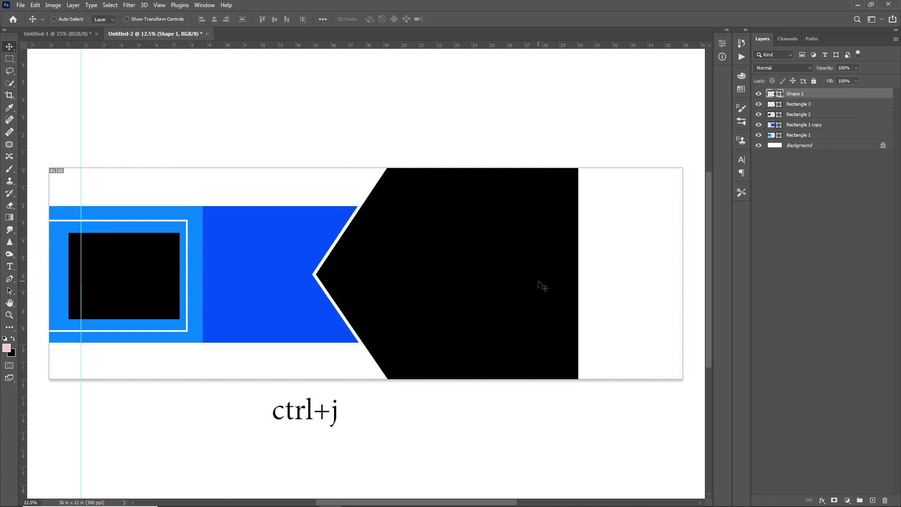
key(ctrl+j)
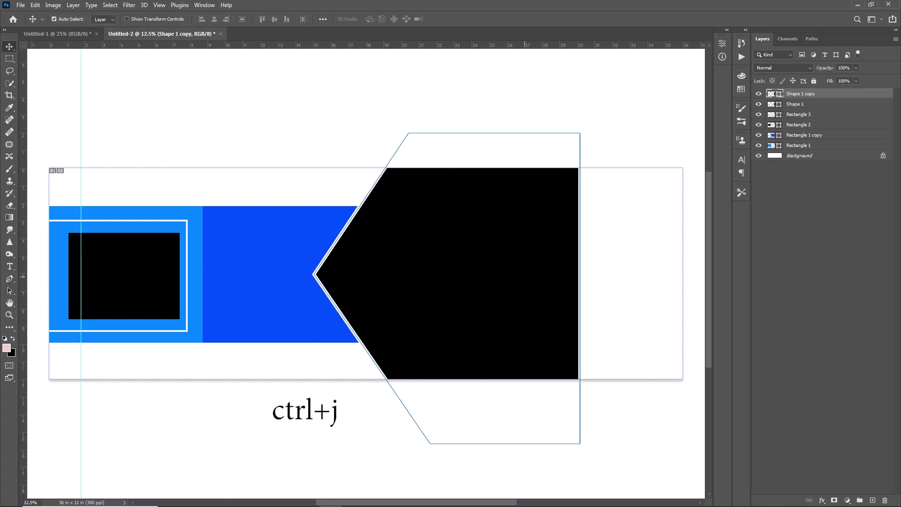
double_click(779, 94)
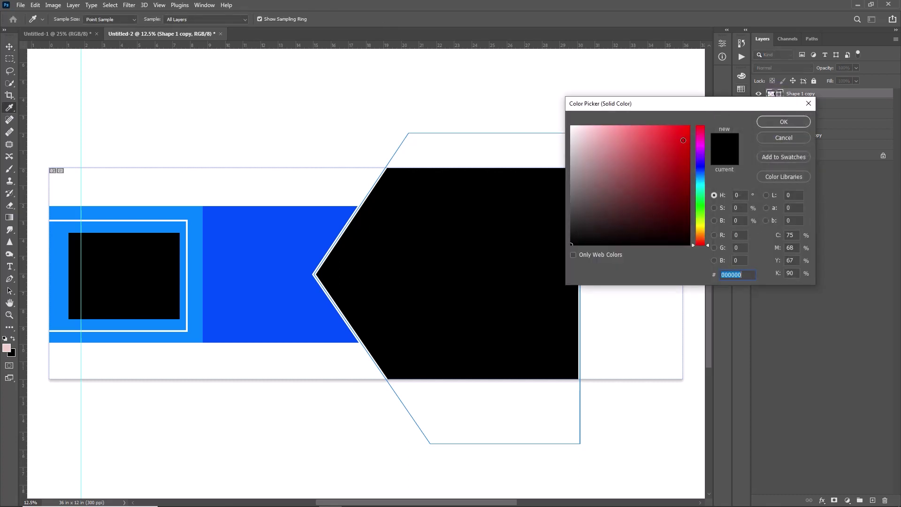
click(683, 140)
click(788, 123)
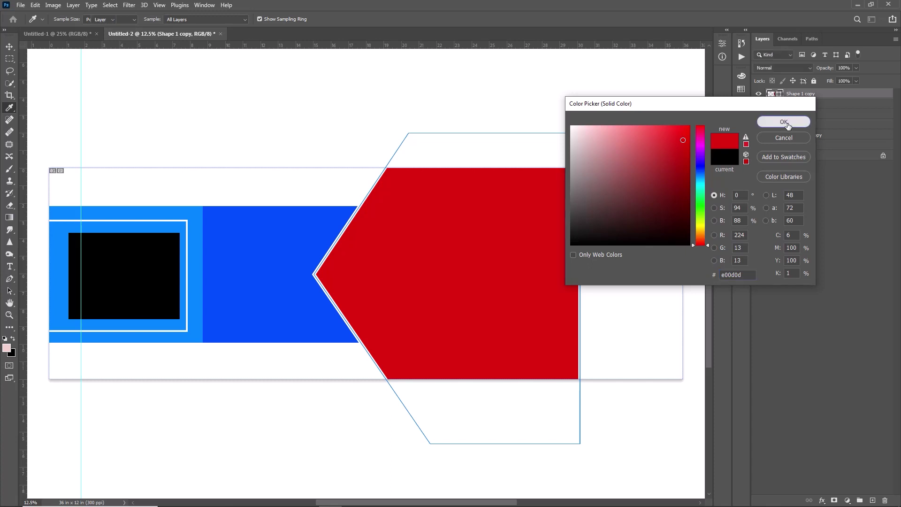
Move the red copy to the canvas's right end and enlarge the black pointed shape so it extends beneath it
drag(469, 245, 680, 285)
click(555, 203)
key(ctrl+t)
drag(574, 288, 611, 287)
key(ctrl+z)
key(Return)
Check the pointed shapes' tips against a temporary horizontal guide, and clear both that guide and the vertical one
drag(376, 45, 388, 275)
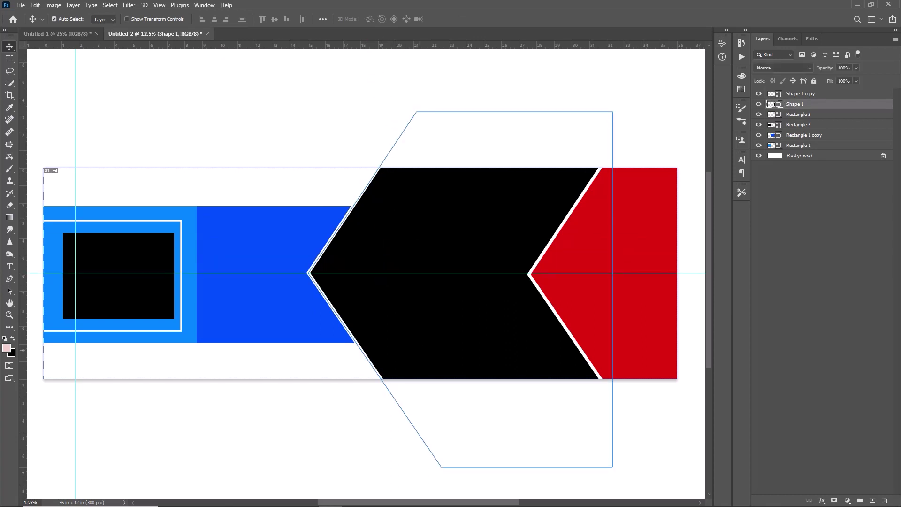
drag(282, 276, 335, 7)
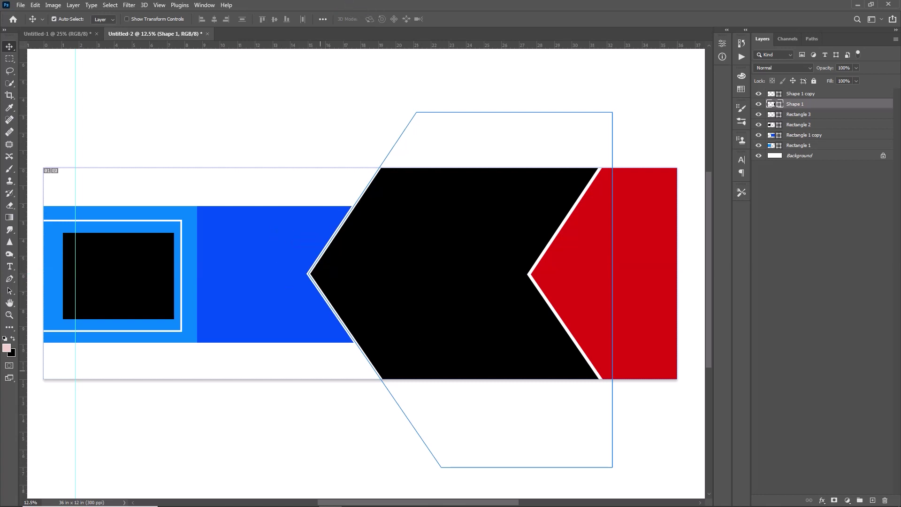
click(528, 157)
drag(77, 151, 6, 145)
Remove the white stroke from the red pointed shape
click(622, 238)
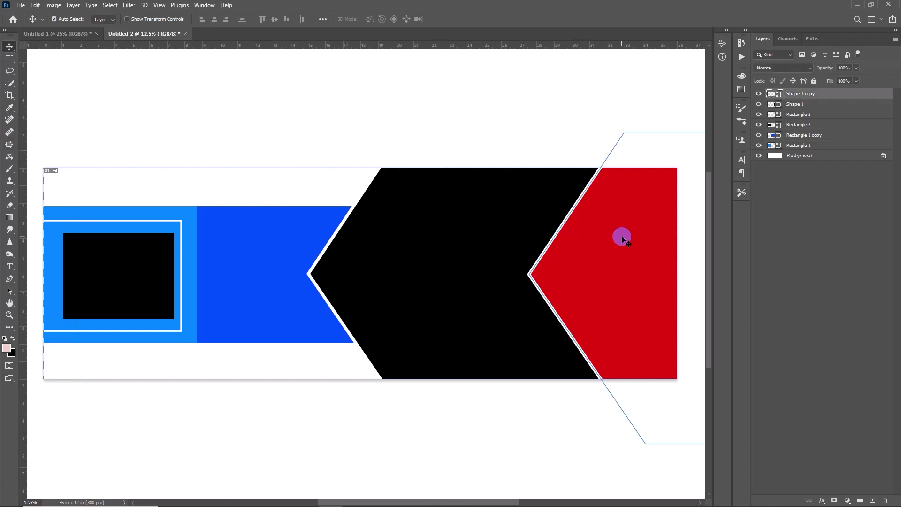
click(9, 282)
click(138, 19)
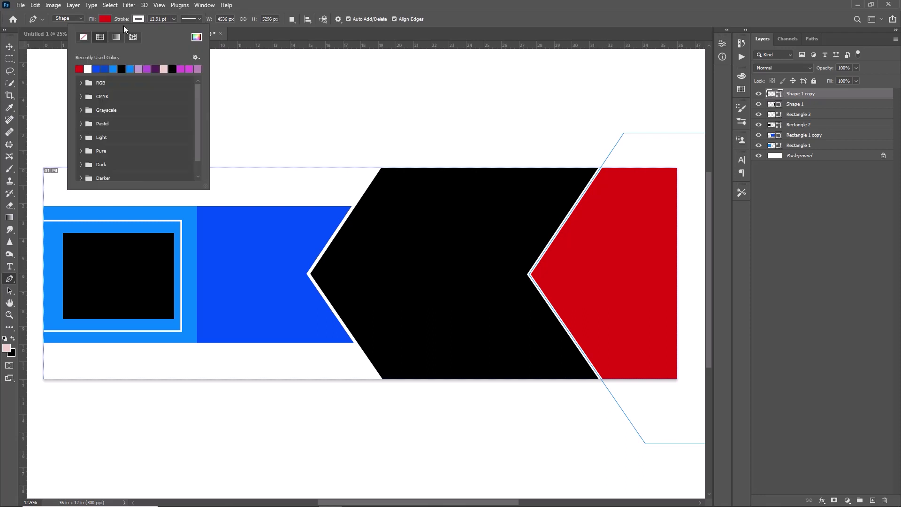
click(83, 37)
click(402, 30)
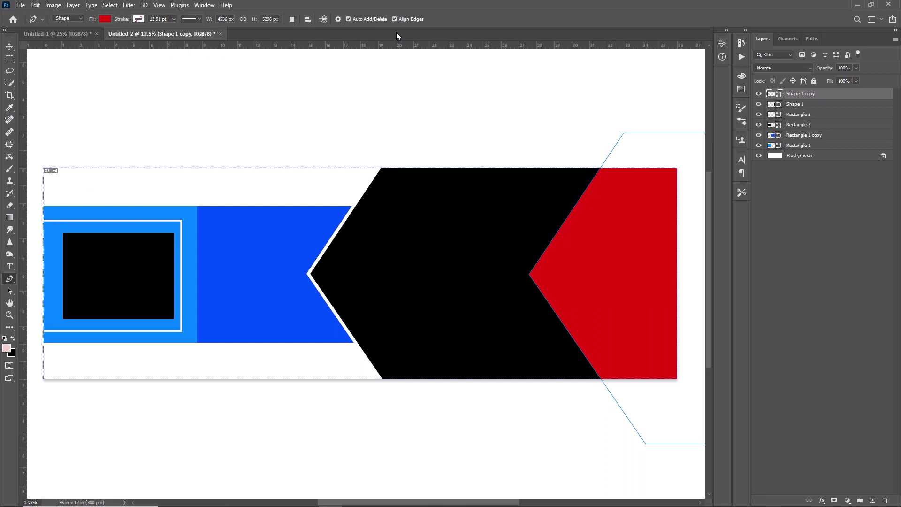
click(9, 46)
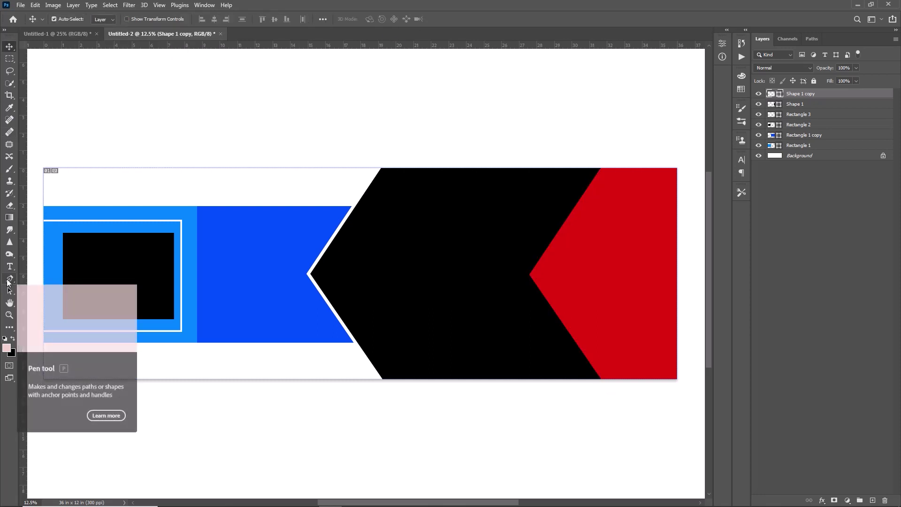
Place four vertical guides at about 12, 13, 15.5 and 16.5 in for a hexagon drawn with the Pen tool
click(9, 279)
drag(24, 147, 255, 155)
drag(23, 147, 317, 173)
drag(24, 158, 334, 194)
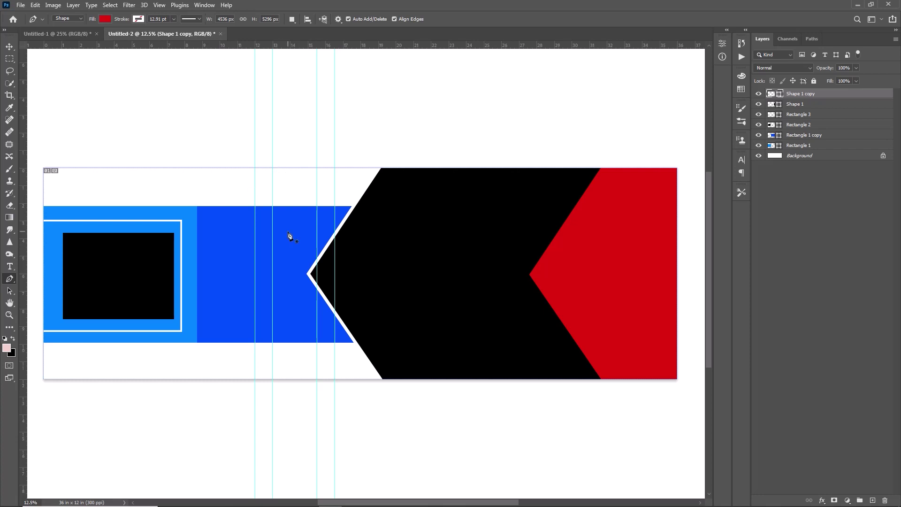
Draw a closed red hexagon about 1336 by 992 px with the Pen tool, adding horizontal guides for its middle and lower points
click(317, 167)
click(272, 167)
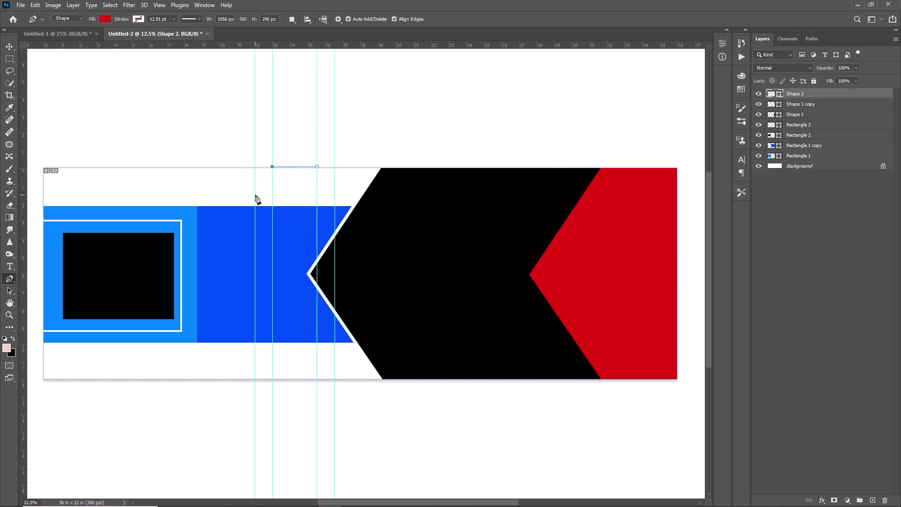
drag(289, 44, 291, 196)
click(255, 196)
drag(303, 45, 316, 226)
click(272, 225)
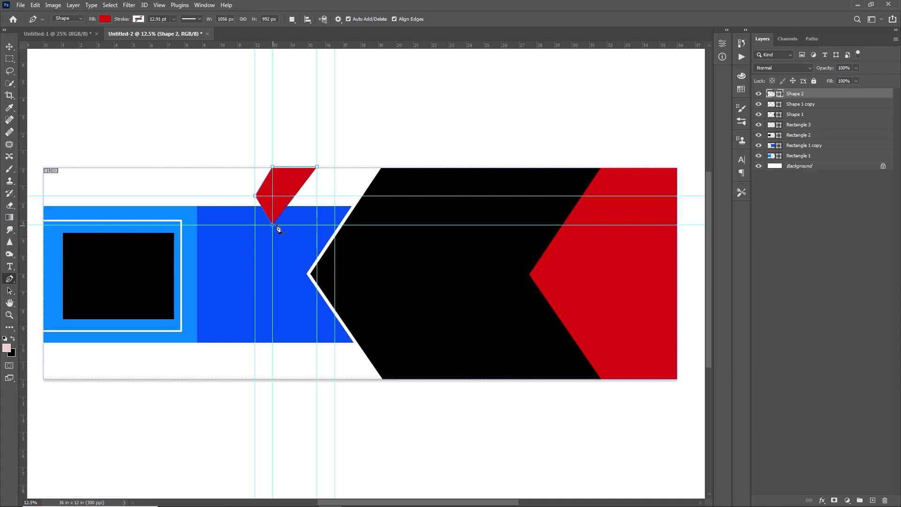
click(317, 225)
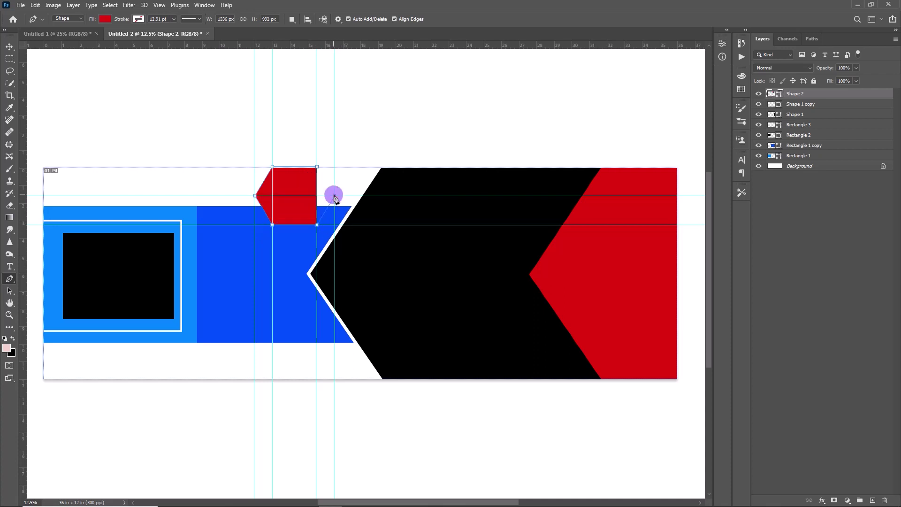
click(335, 196)
click(317, 167)
Remove all vertical and horizontal guides from around the red hexagon
key(v)
drag(255, 134, 75, 145)
drag(315, 143, 19, 225)
drag(129, 150, 14, 150)
drag(371, 150, 356, 45)
drag(371, 141, 373, 45)
drag(389, 141, 390, 45)
drag(281, 196, 330, 47)
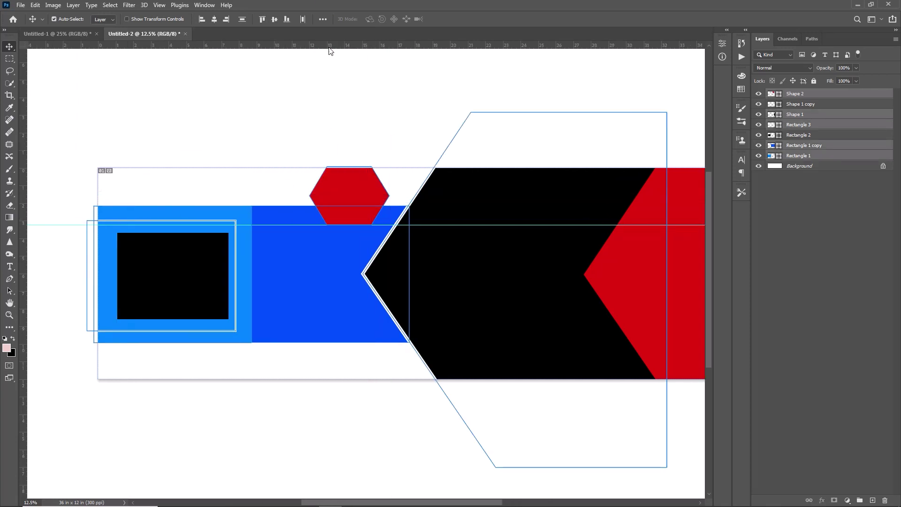
drag(294, 225, 317, 8)
scroll(310, 131, right, 2)
Enlarge the red hexagon and move it down into the upper half of the dark blue rectangle, beside the black tip
click(304, 131)
click(302, 199)
key(ctrl+t)
drag(302, 225, 289, 257)
click(458, 17)
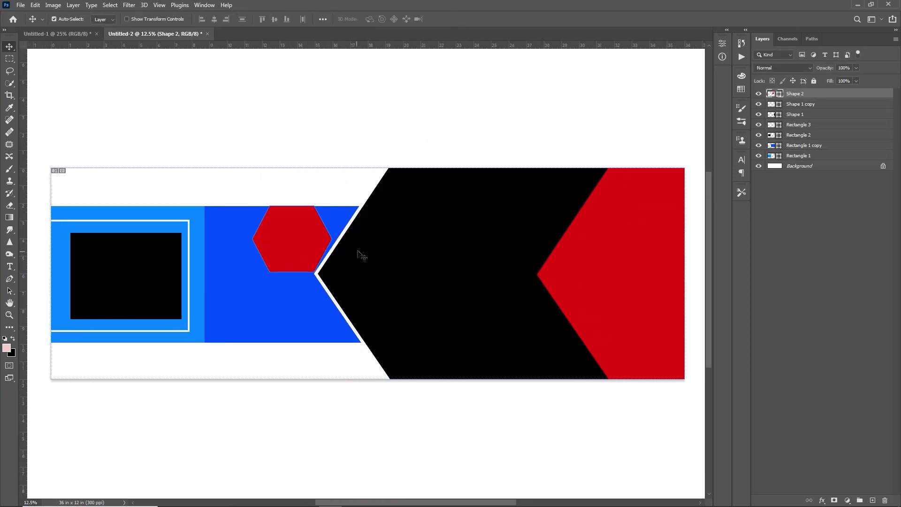
Warp the upper slanted edge of the large black shape so it runs more steeply along the hexagon
click(419, 237)
key(ctrl+t)
click(413, 18)
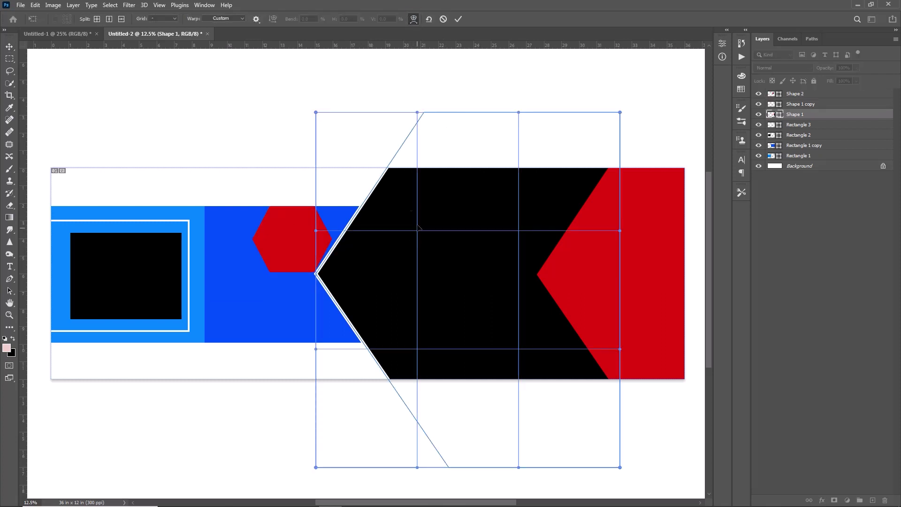
drag(418, 114, 381, 75)
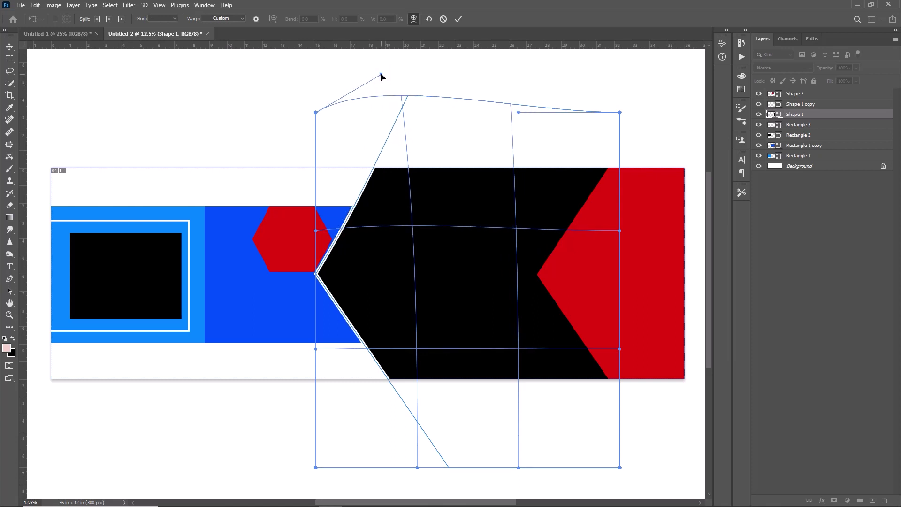
click(459, 21)
key(v)
Duplicate the red hexagon and place the copy directly below it in the dark blue rectangle's lower half
click(293, 245)
key(ctrl+j)
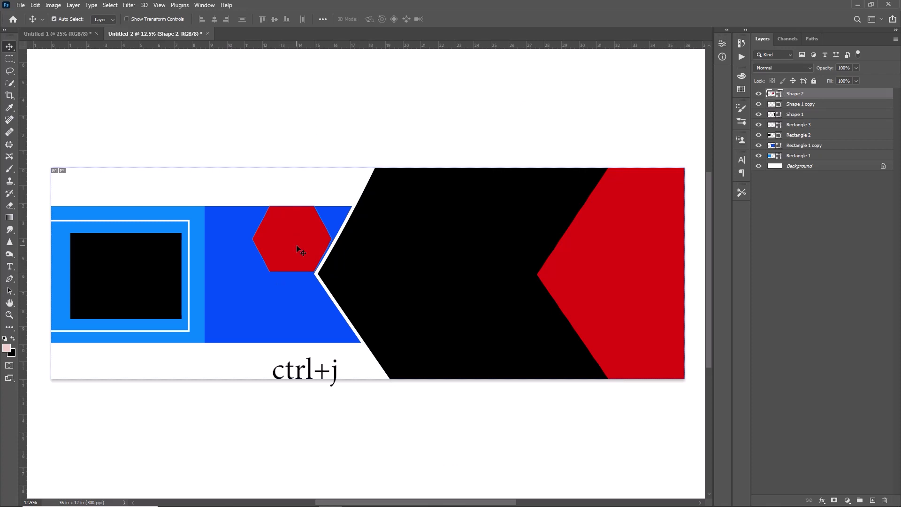
drag(297, 244, 294, 314)
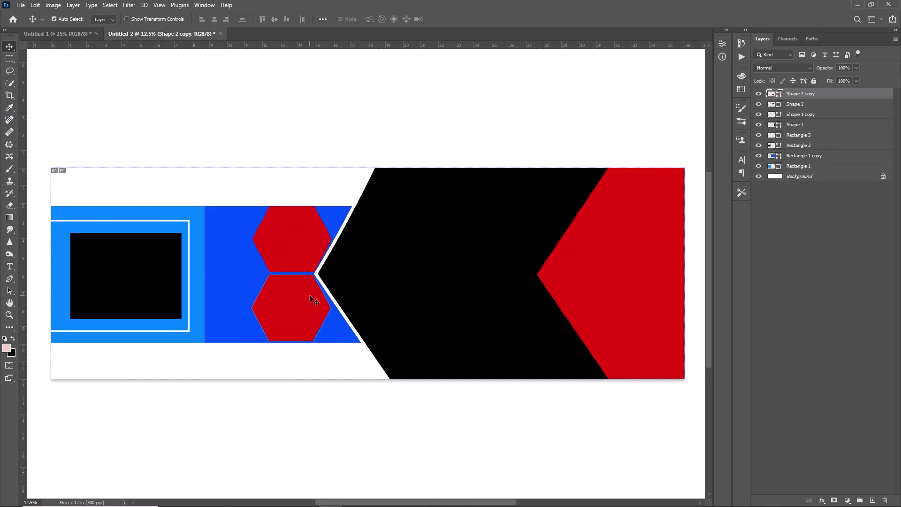
Warp the lower slanted edge of the large black shape to mirror its steeper upper edge
click(393, 208)
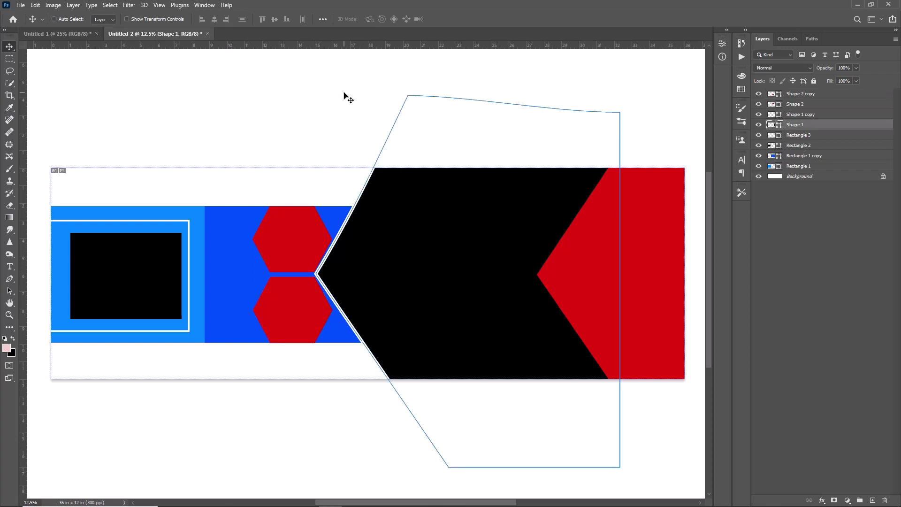
key(ctrl+t)
mouse_move(417, 464)
mouse_down()
mouse_move(406, 490)
mouse_move(412, 479)
mouse_up()
drag(416, 341, 408, 348)
click(458, 19)
click(363, 109)
Select the small black rectangle's layer and open photo 2871648 of the couple lying among flowers
click(119, 267)
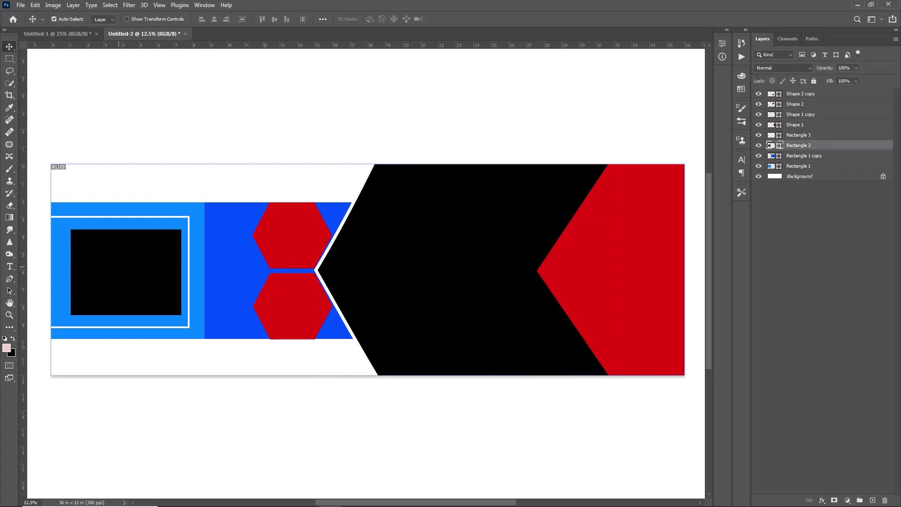
click(19, 6)
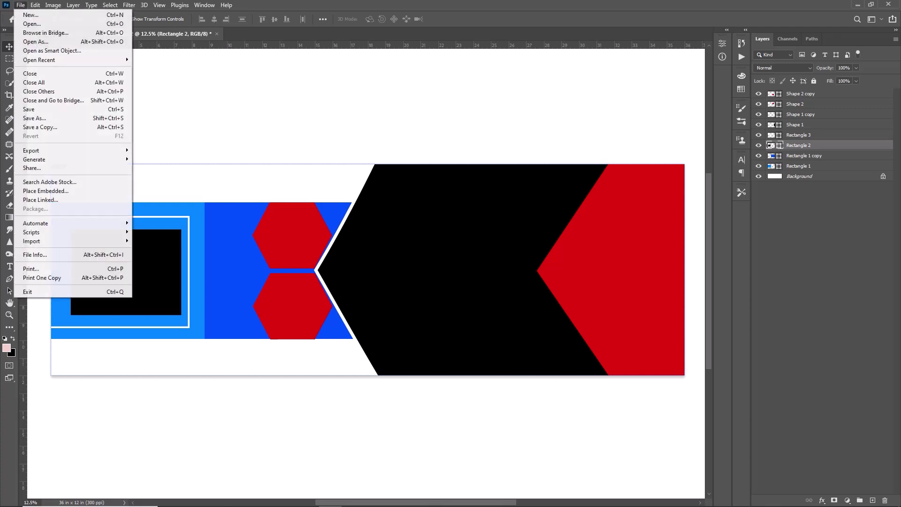
click(18, 22)
click(207, 81)
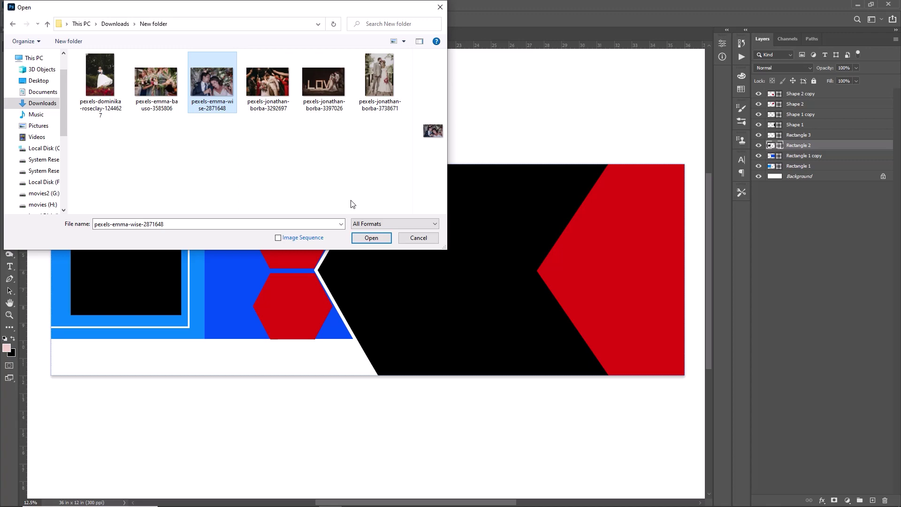
click(369, 238)
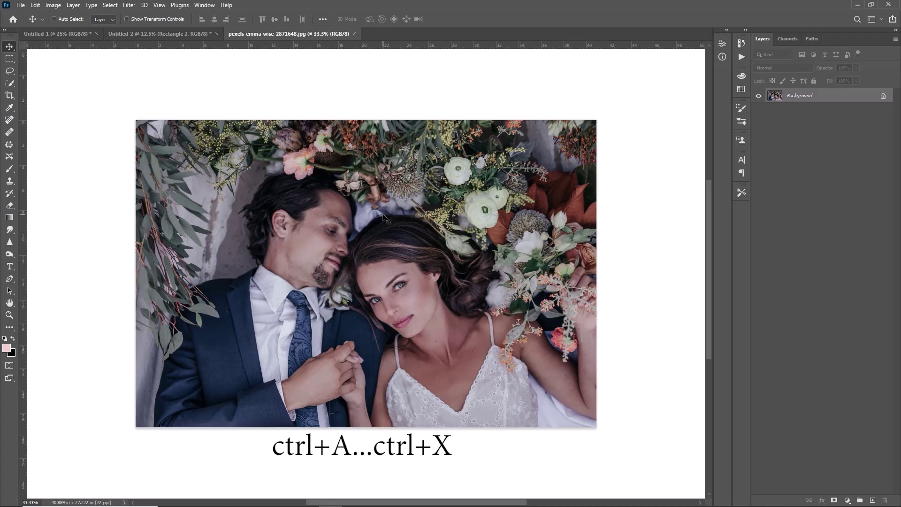
Transfer the whole photo into the banner by cut and paste, closing its file without saving
key(ctrl+a)
key(ctrl+x)
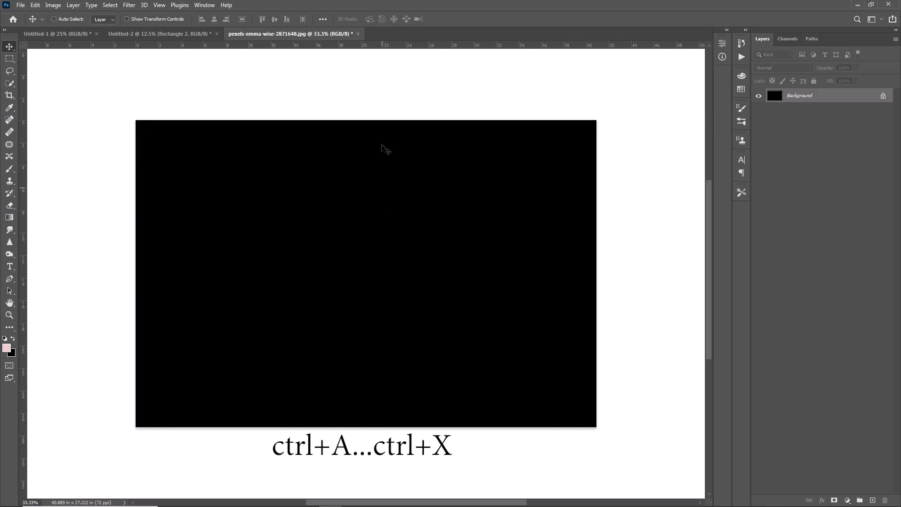
click(357, 34)
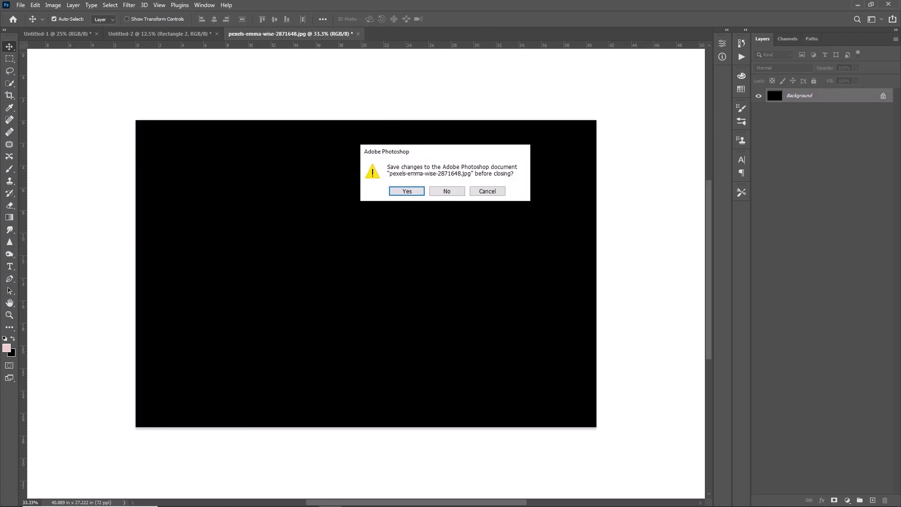
click(436, 191)
key(ctrl+v)
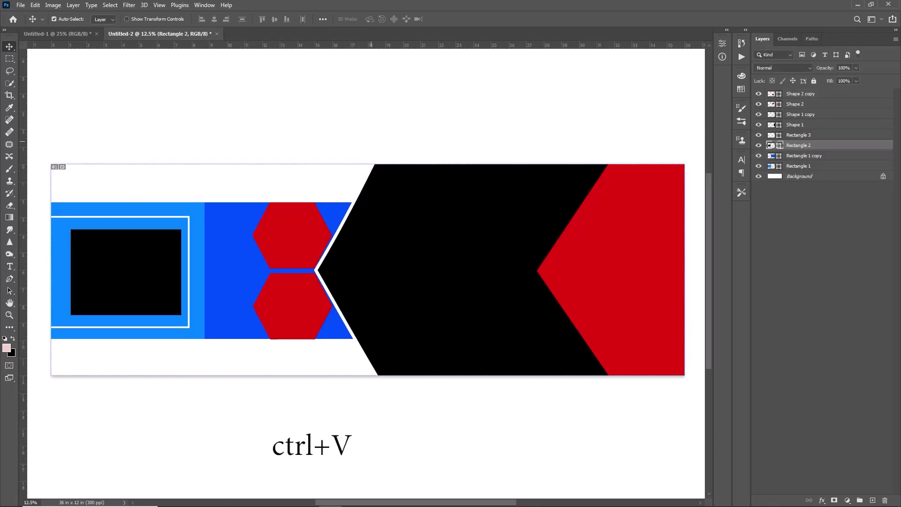
Scale the couple's photo down over the small black rectangle and clip it to that rectangle
key(ctrl+t)
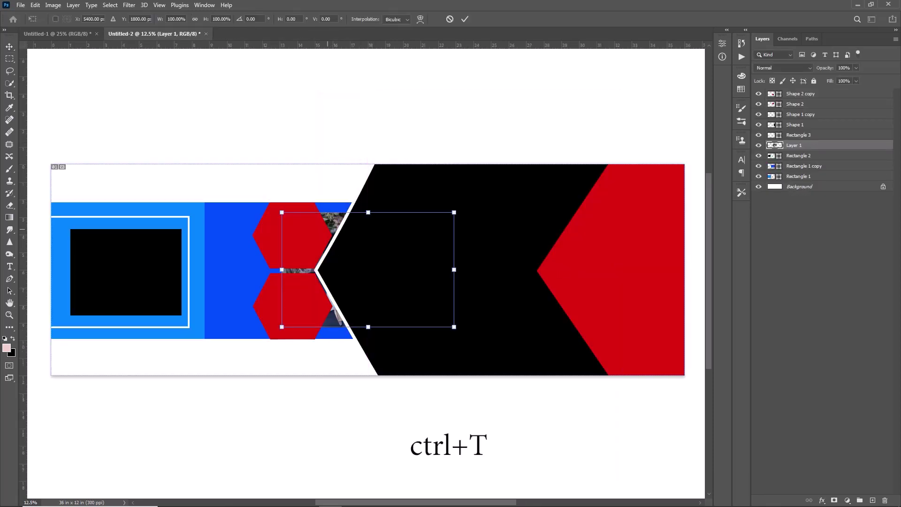
drag(327, 229, 125, 259)
drag(223, 212, 200, 229)
key(Return)
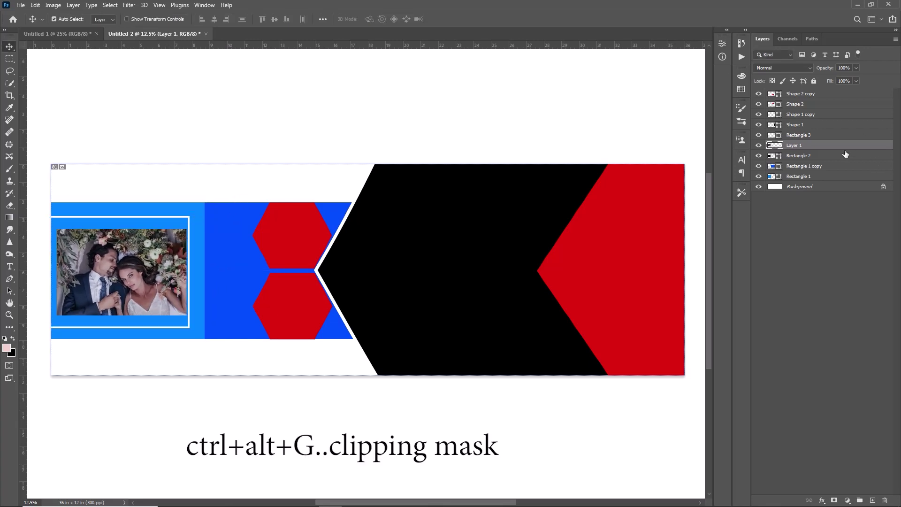
right_click(838, 146)
click(756, 289)
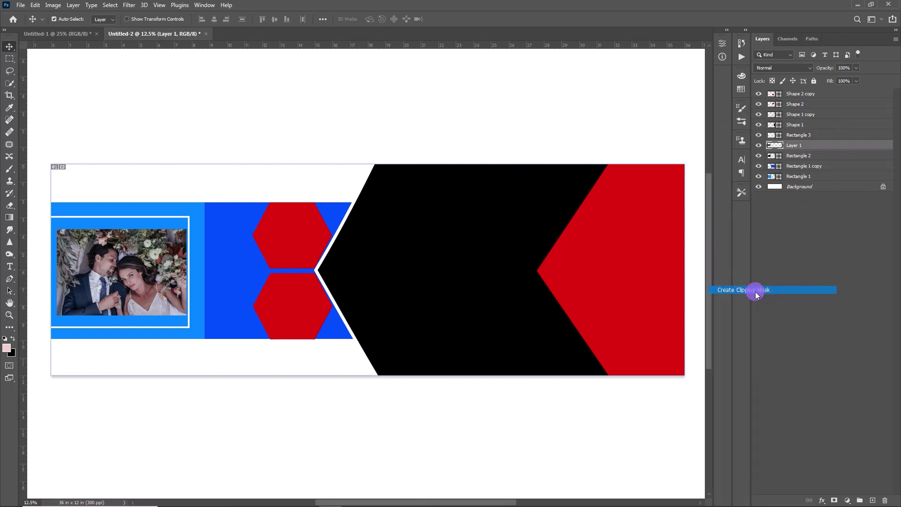
Open wedding photo 3292697 and transfer it into the banner by cut and paste, closing its file without saving
click(22, 5)
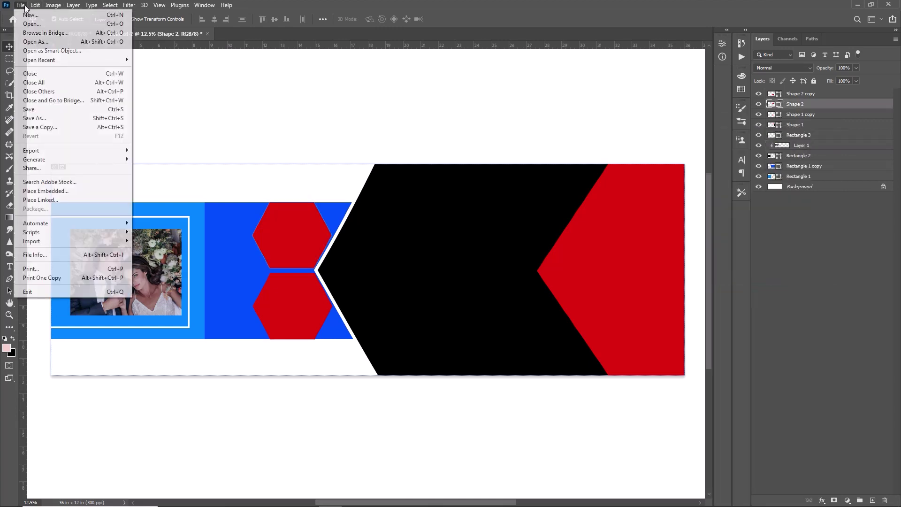
click(33, 26)
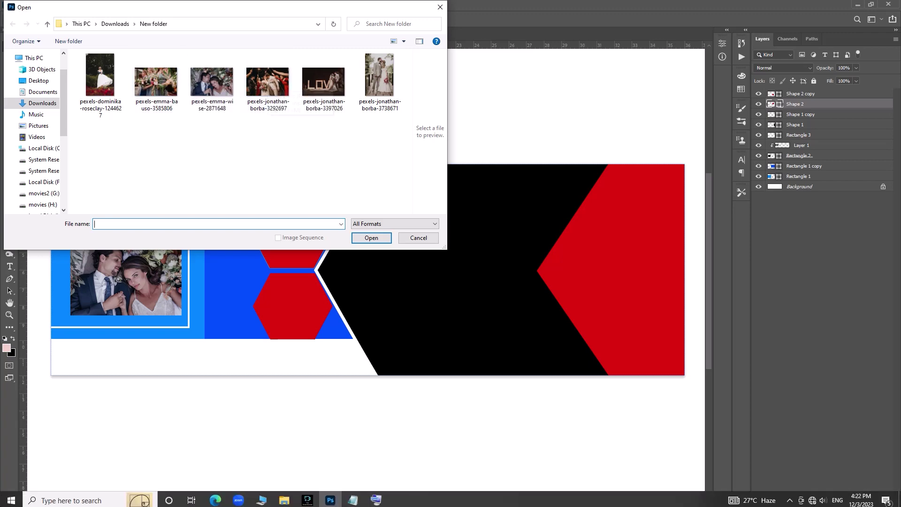
click(268, 78)
click(371, 237)
click(356, 34)
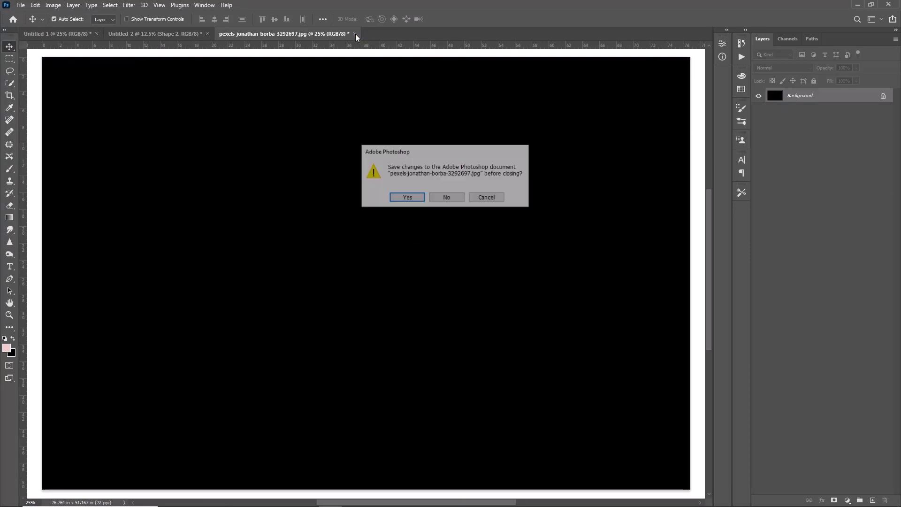
click(444, 196)
key(ctrl+v)
Position the sparkler wedding photo over the large black pointed shape and clip it to that shape
drag(395, 222, 503, 227)
right_click(821, 124)
click(769, 282)
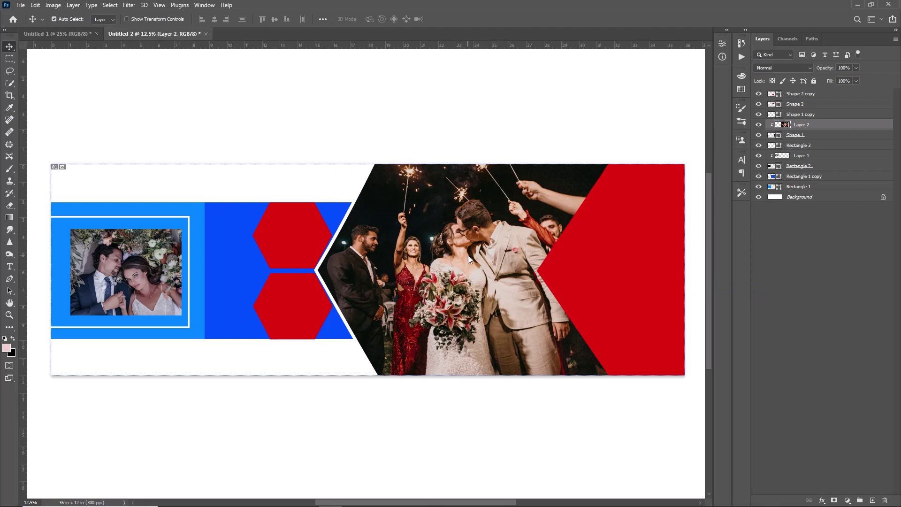
Shift the sparkler photo slightly within its pointed shape, and open wedding photo 3738671 for the red pointed shape
drag(468, 256, 457, 255)
click(296, 256)
click(800, 114)
key(ctrl+o)
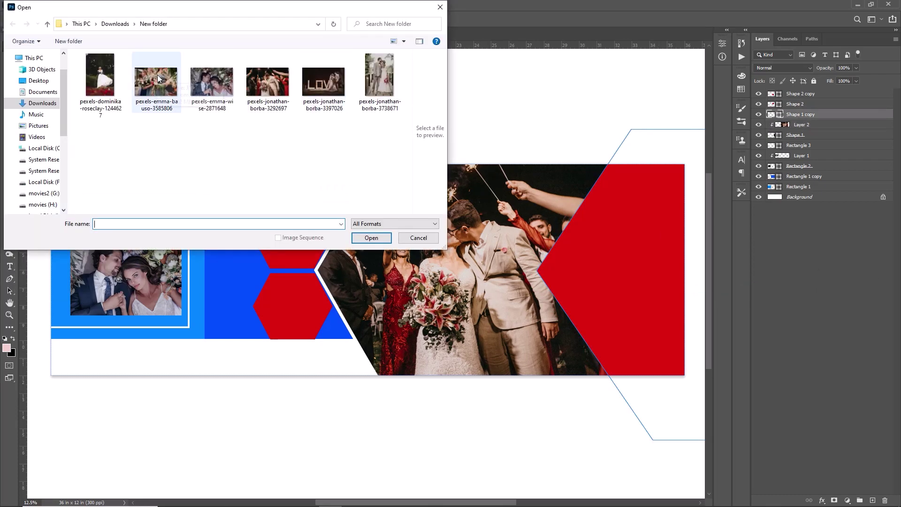
click(372, 34)
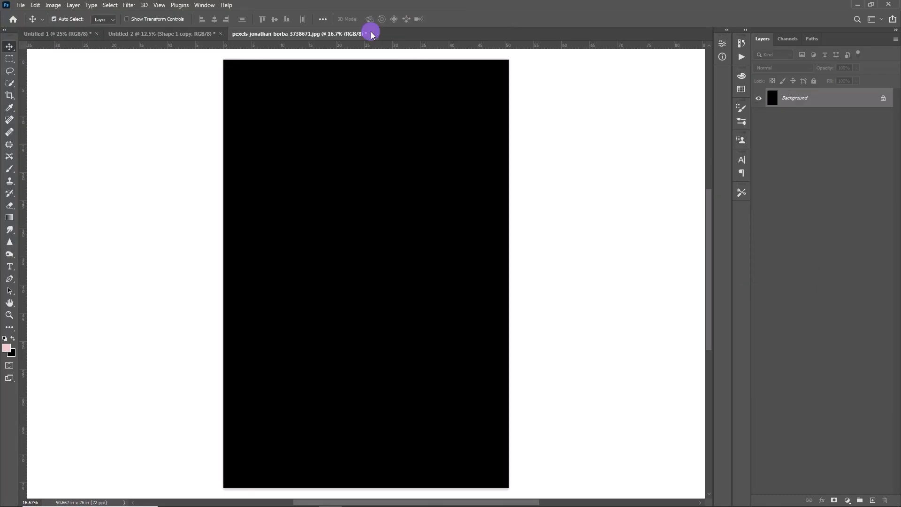
Paste the bride and groom photo above the red pointed shape and try to clip it to that shape
key(ctrl+v)
right_click(845, 114)
click(774, 287)
Select the upper red hexagon and open wedding photo 3585806 to fill it
click(284, 235)
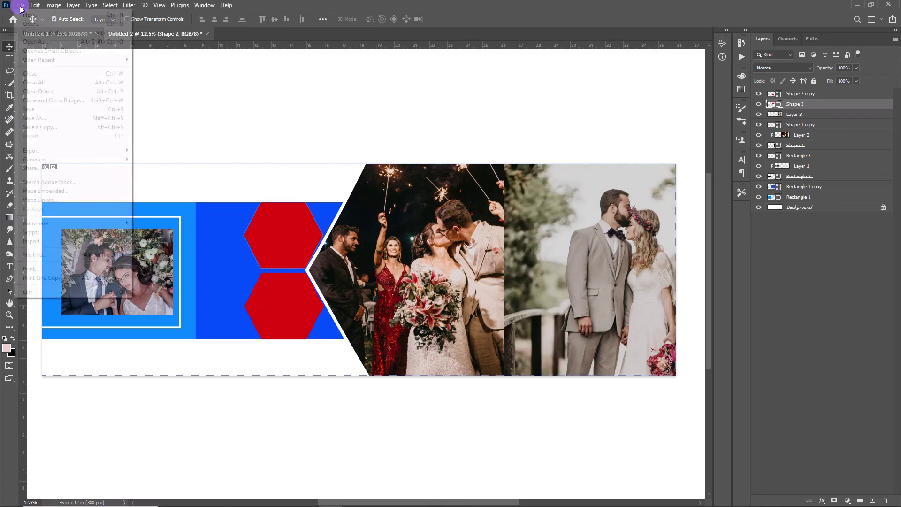
click(21, 5)
click(28, 26)
click(156, 82)
click(371, 238)
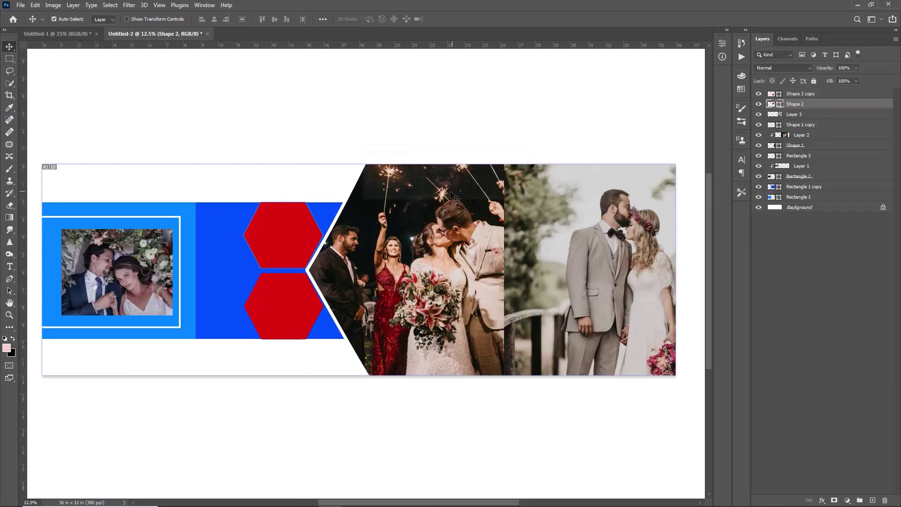
Paste the bouquet photo into the banner, scale it down over the upper hexagon and clip it to that hexagon
key(ctrl+v)
key(ctrl+t)
key(Return)
right_click(827, 104)
click(760, 294)
Select the lower red hexagon and open wedding photo 3397026 to fill it
click(312, 293)
click(21, 5)
click(28, 26)
click(322, 84)
click(368, 292)
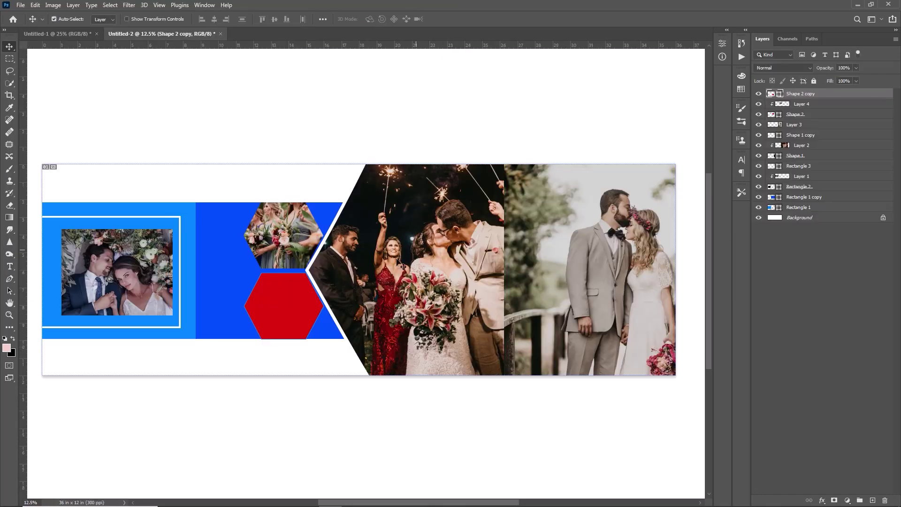
Paste the LOVE sign photo into the banner, scale it down over the lower hexagon and clip it to that hexagon
key(ctrl+v)
key(ctrl+t)
drag(519, 165, 323, 270)
key(Return)
click(806, 282)
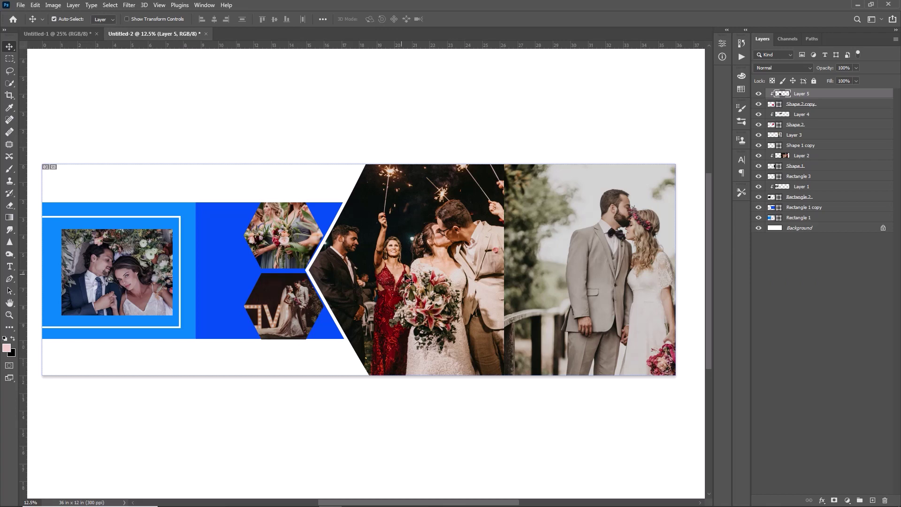
Reposition the clipped LOVE sign photo so the couple is centred in the lower hexagon
key(ctrl+t)
drag(376, 301, 290, 346)
click(465, 19)
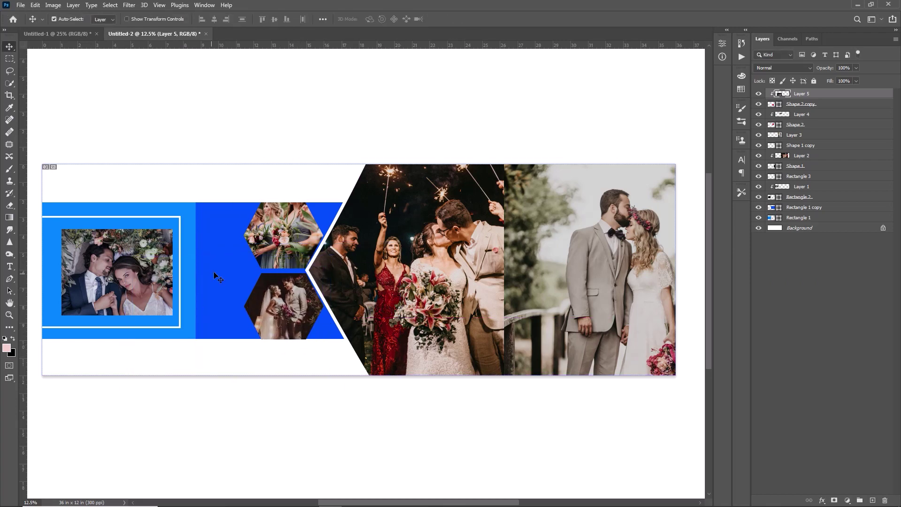
Select the Background layer, open wedding photo 1244627 and cut the whole image, closing its file
click(800, 229)
click(20, 5)
click(28, 24)
click(368, 235)
key(ctrl+a)
key(ctrl+x)
key(ctrl+w)
Paste the bride photo just above the Background layer and position it behind the light blue rectangle
click(446, 191)
key(ctrl+v)
drag(329, 211, 160, 105)
click(328, 365)
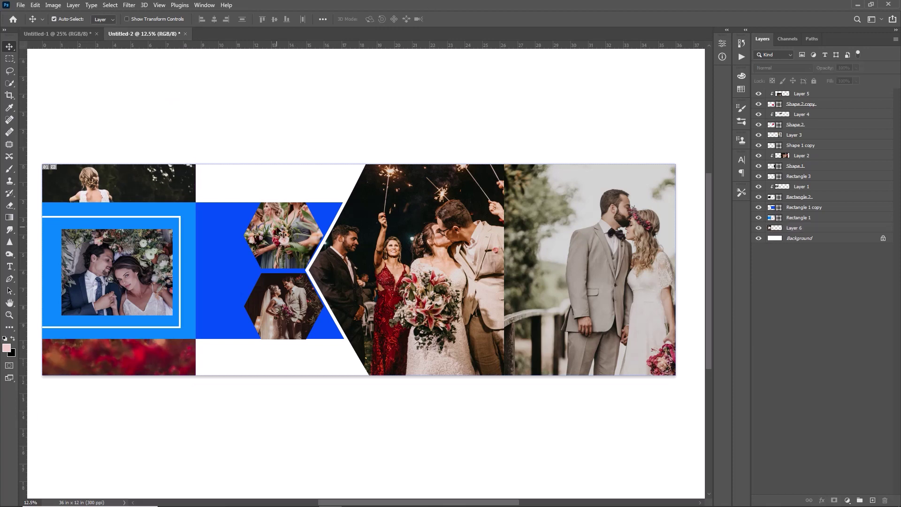
Apply an inner shadow to the upper hexagon with 70% opacity, -85° angle, 15 px distance, 31% choke and 161 px size
click(277, 228)
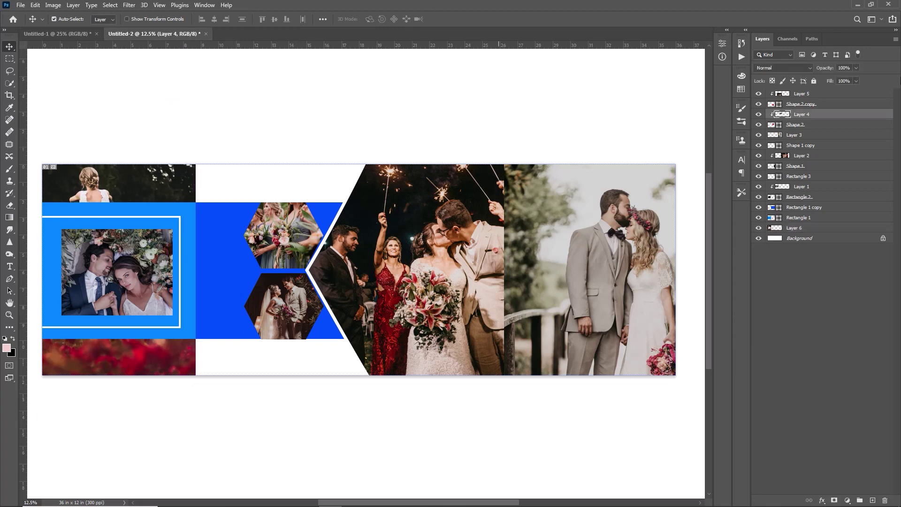
double_click(863, 128)
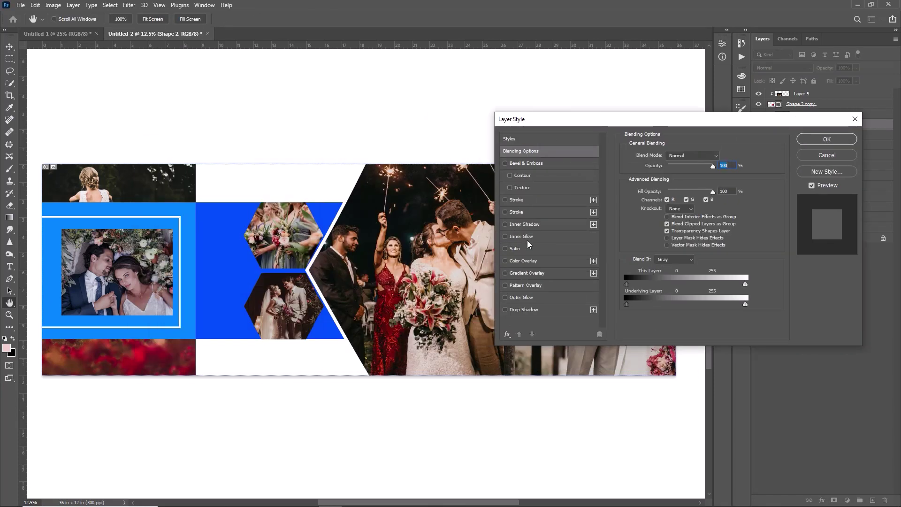
click(525, 224)
click(692, 170)
mouse_move(681, 199)
mouse_down()
mouse_move(693, 221)
mouse_move(666, 197)
mouse_move(673, 208)
mouse_up()
click(665, 188)
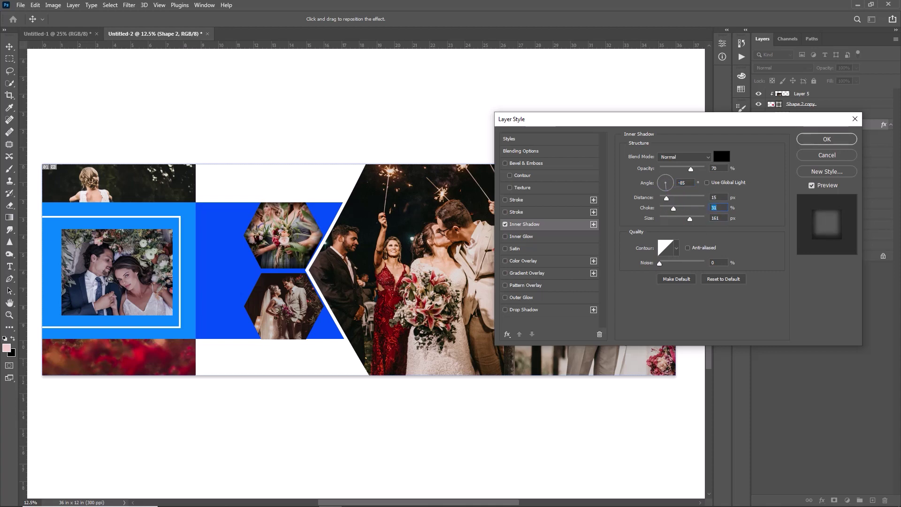
click(826, 139)
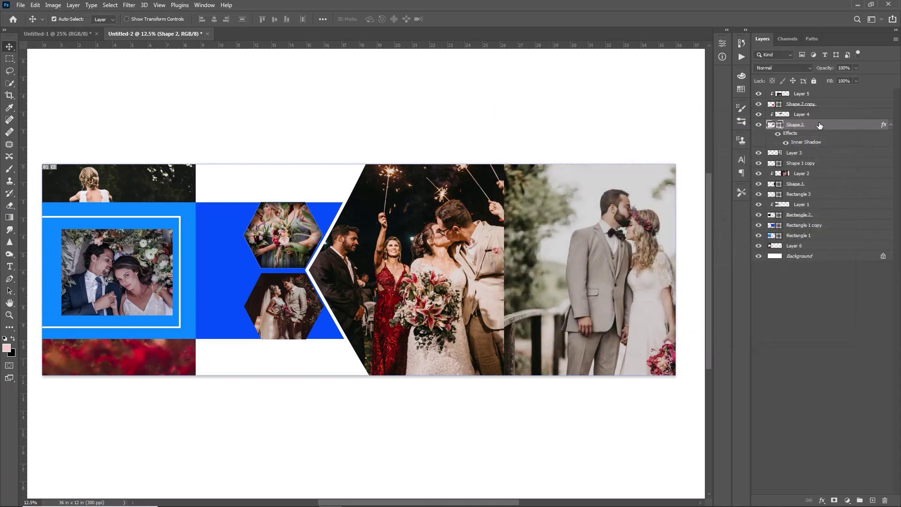
Copy the upper hexagon's layer style and paste it onto the lower hexagon
click(824, 123)
right_click(825, 123)
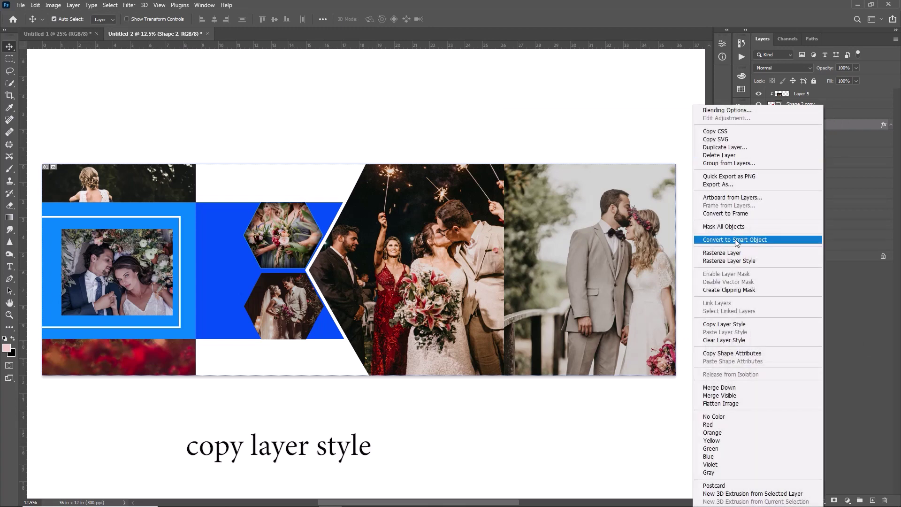
click(723, 324)
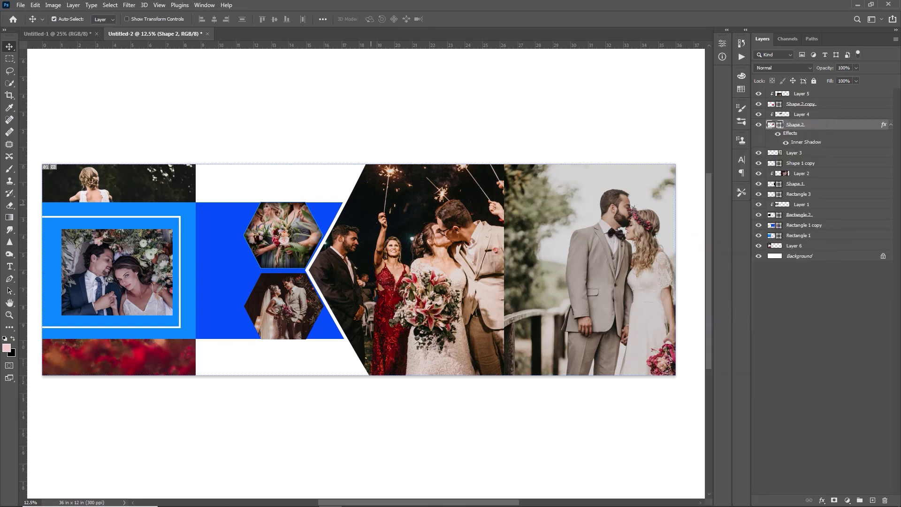
click(314, 316)
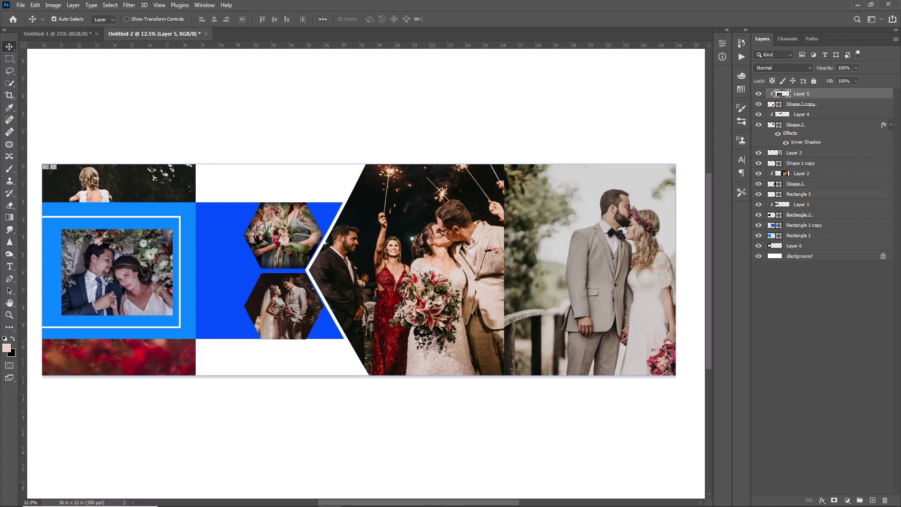
click(840, 104)
right_click(843, 105)
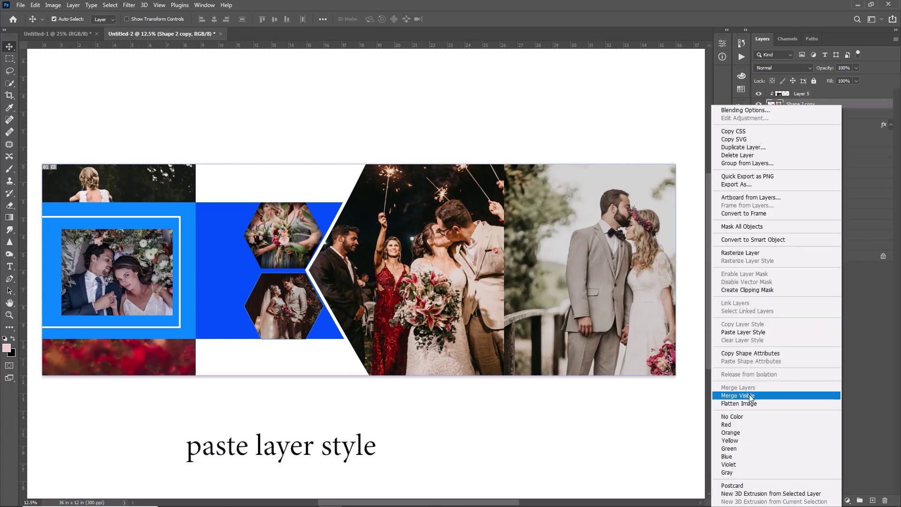
click(736, 331)
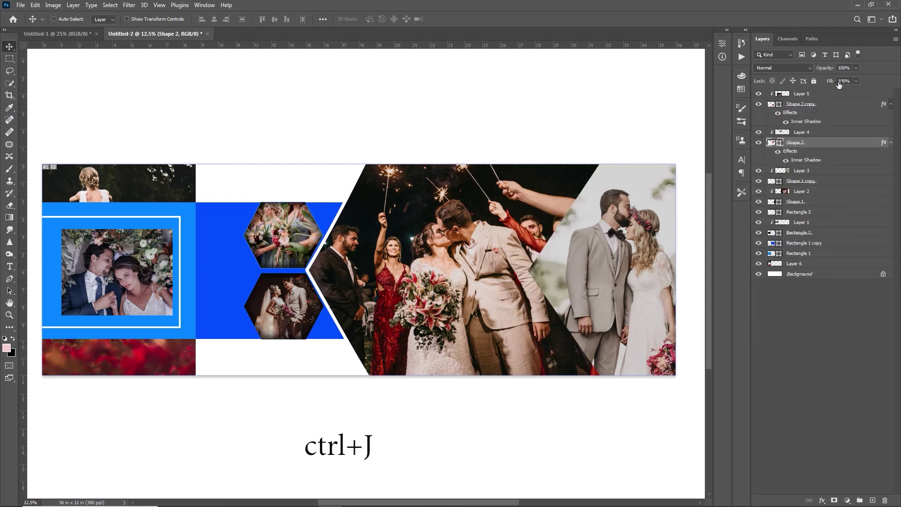
Duplicate the upper hexagon and move the unclipped one to the point where the two large photos meet
key(ctrl+j)
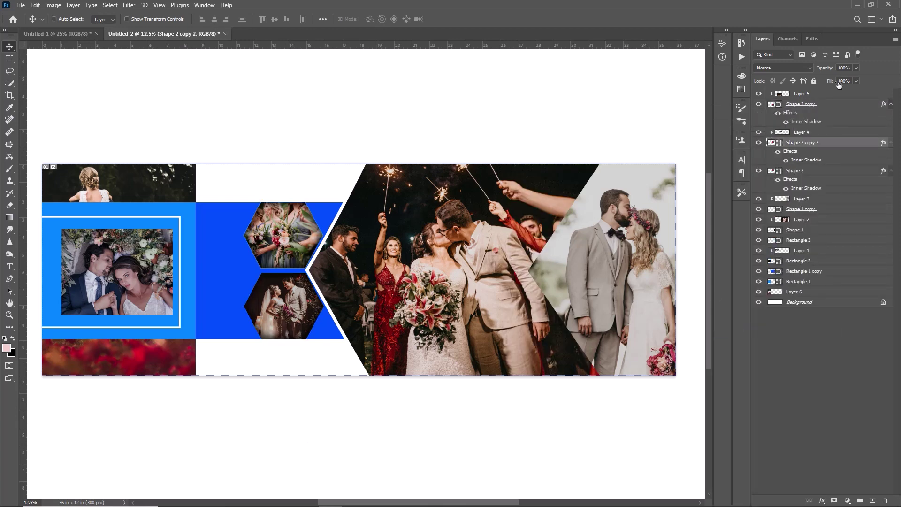
click(794, 170)
key(ctrl+t)
drag(304, 228, 549, 267)
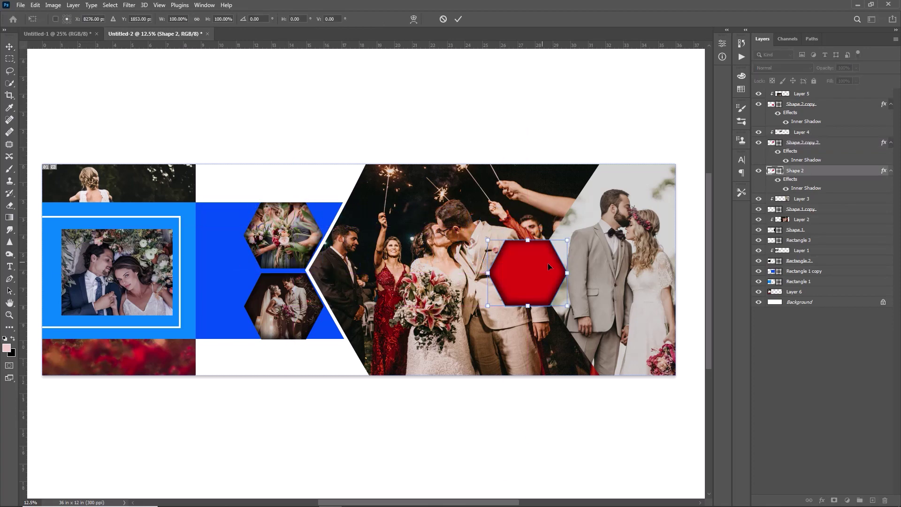
key(Return)
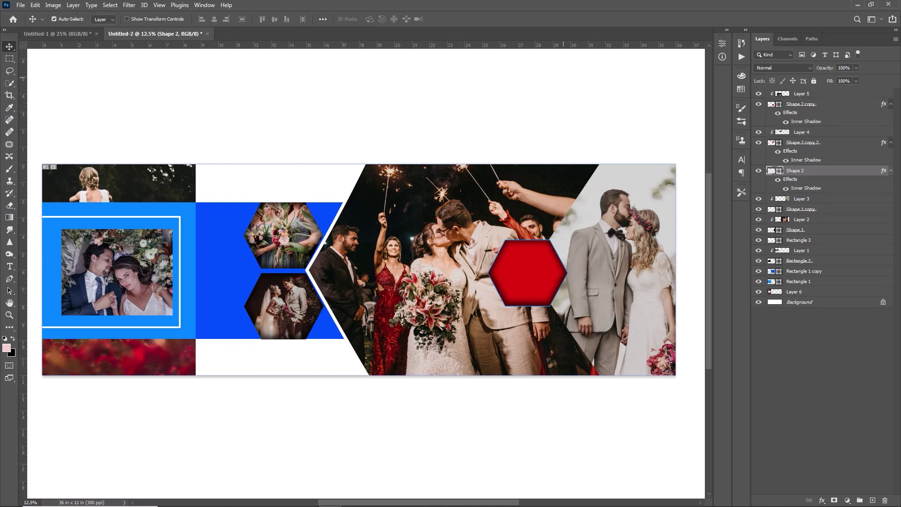
Give the moved red hexagon a white stroke about 18.8 pt wide
click(10, 279)
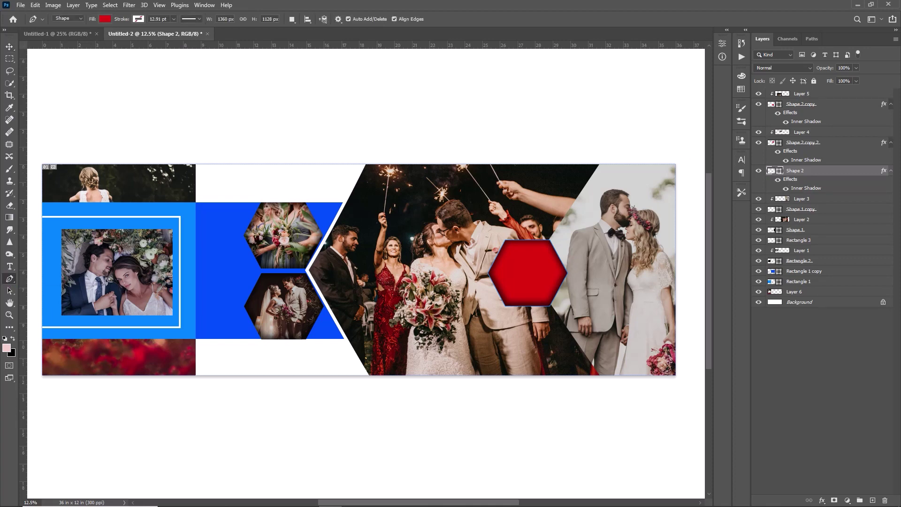
click(139, 19)
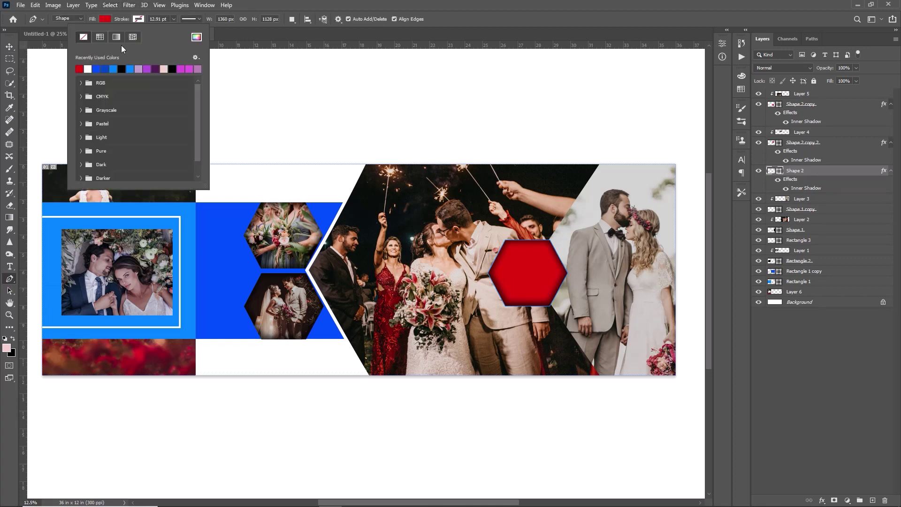
click(88, 69)
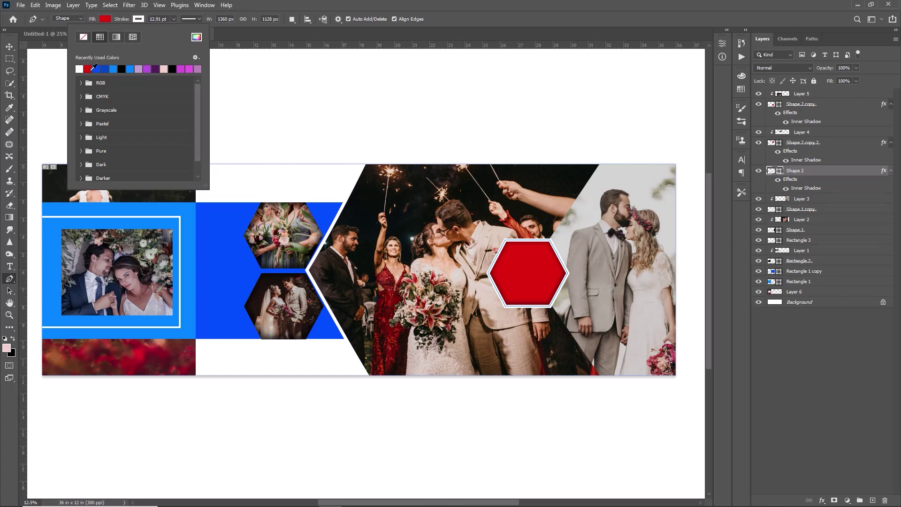
click(174, 19)
click(173, 18)
drag(179, 29, 178, 29)
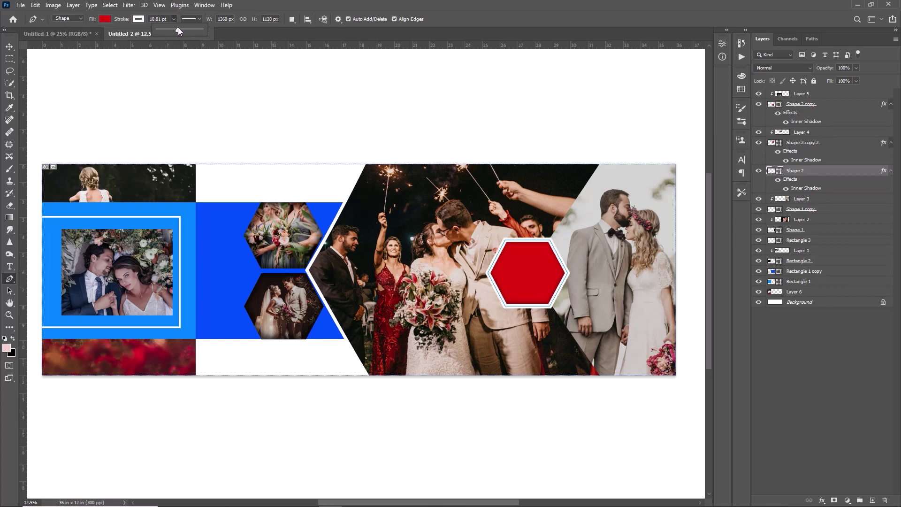
key(v)
Apply an inner shadow to the dark blue rectangle, changing the light angle and setting 42% opacity
click(342, 249)
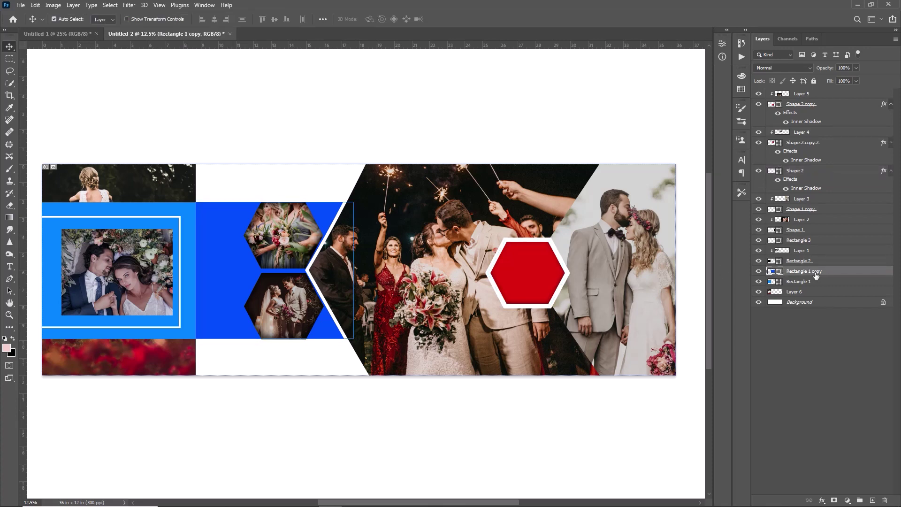
double_click(863, 275)
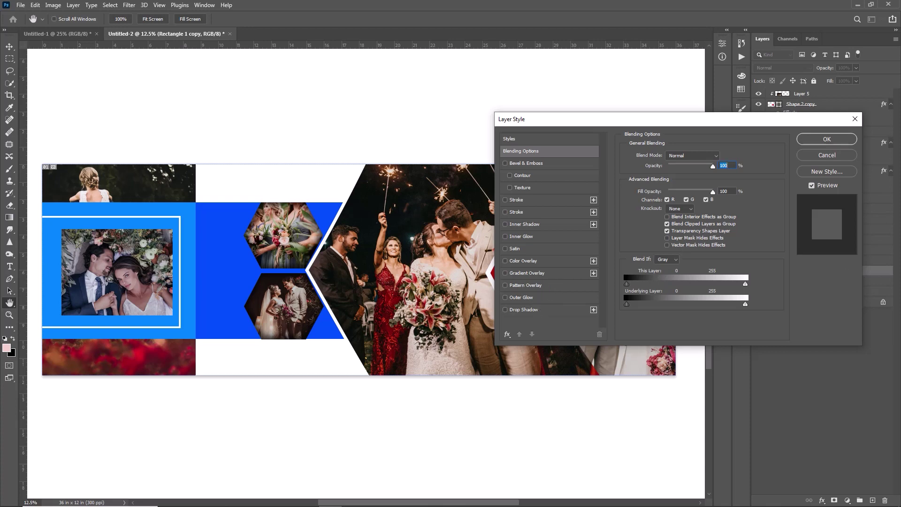
click(537, 225)
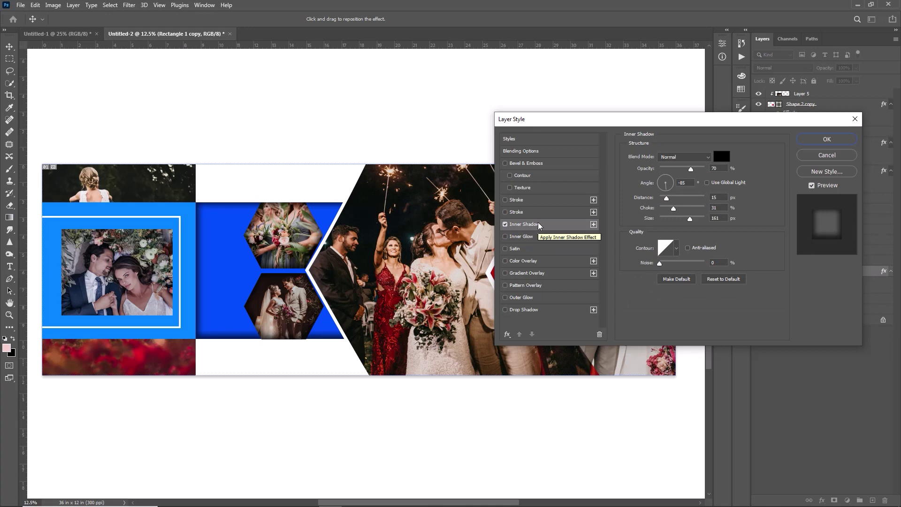
click(660, 184)
drag(660, 184, 676, 169)
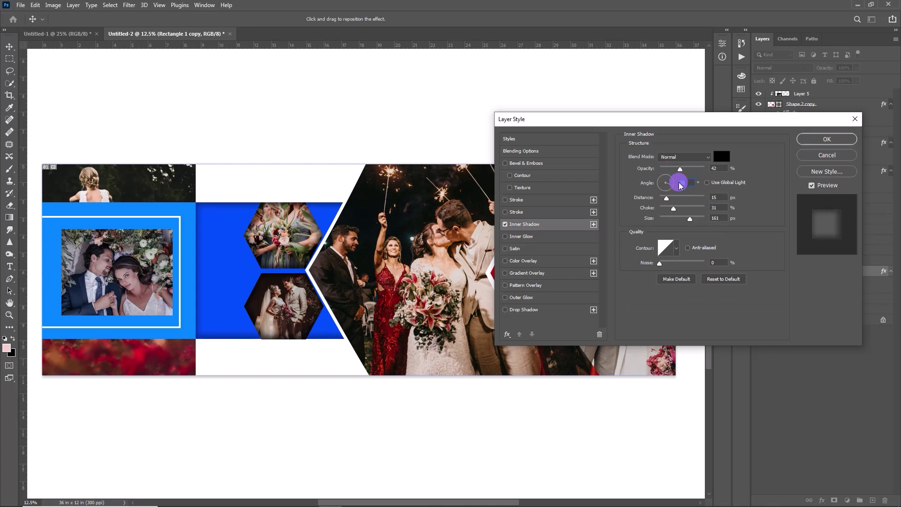
key(Return)
key(alt+bracketleft)
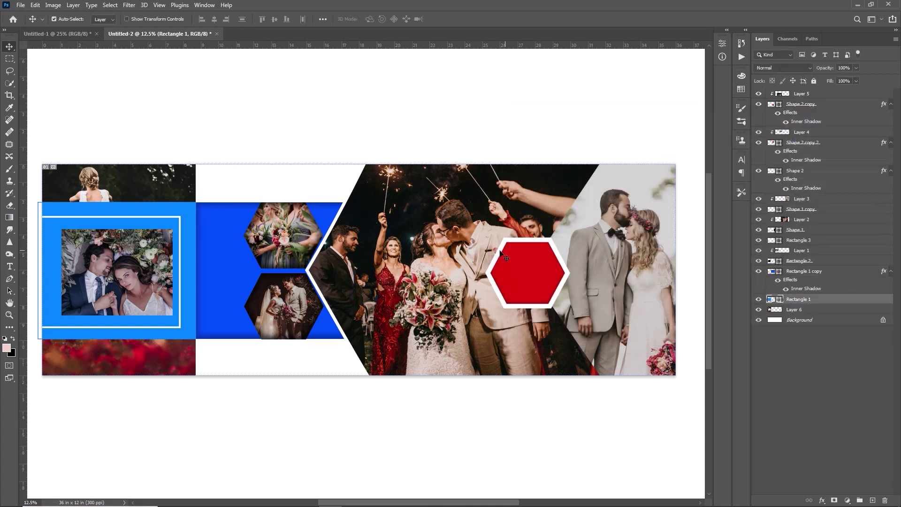
Add a blue-violet Solid Color fill layer above the bride and groom photo
click(625, 248)
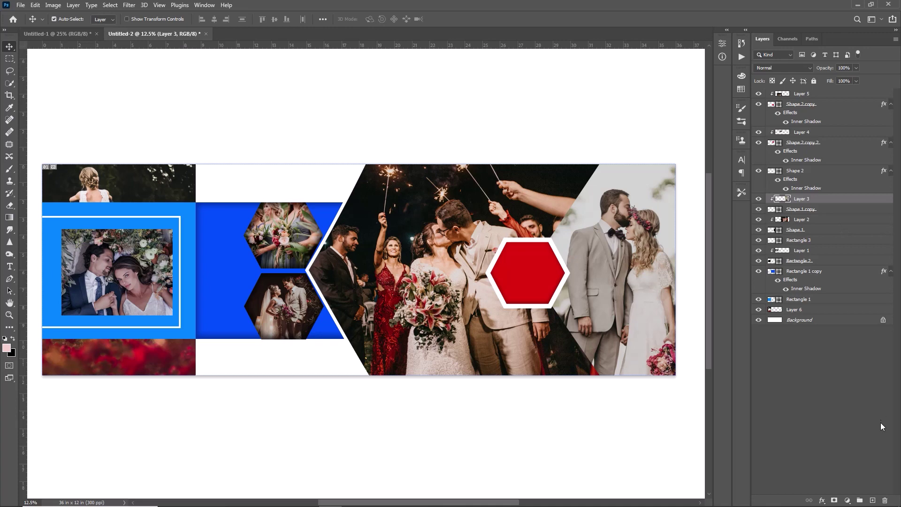
click(847, 500)
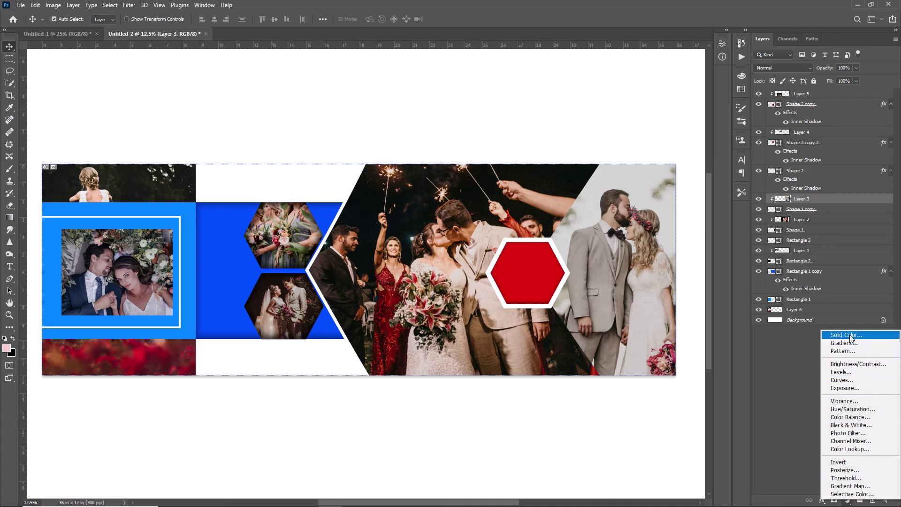
click(835, 334)
click(699, 163)
click(654, 139)
click(770, 123)
Clip the color fill to the bride and groom photo's pointed shape and set its blend mode to Hard Light
right_click(813, 199)
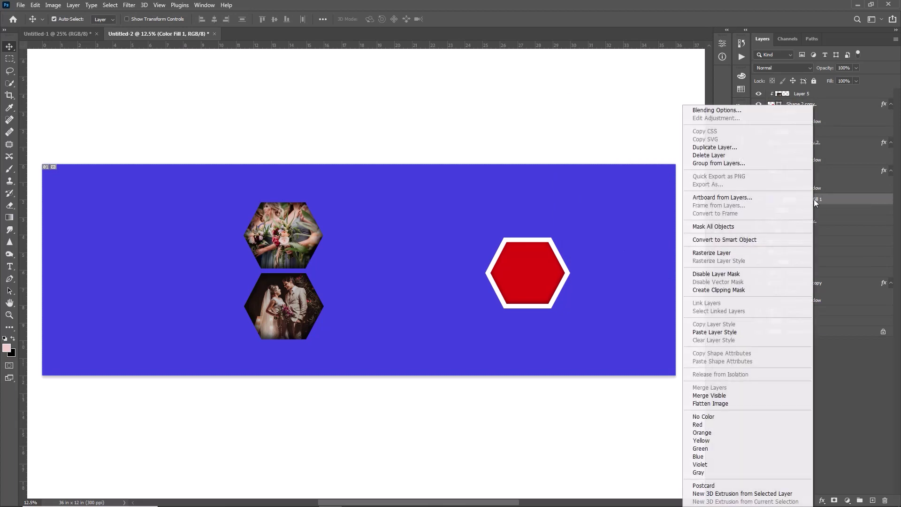
click(733, 290)
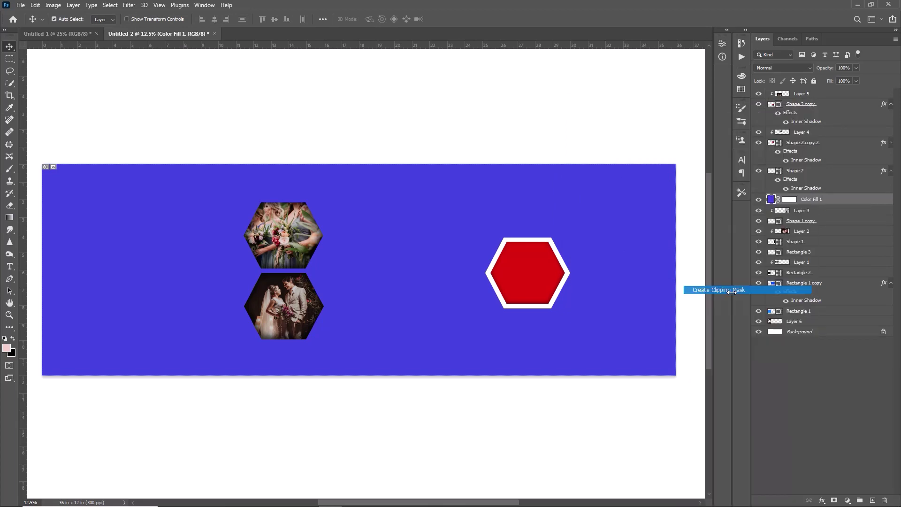
click(782, 68)
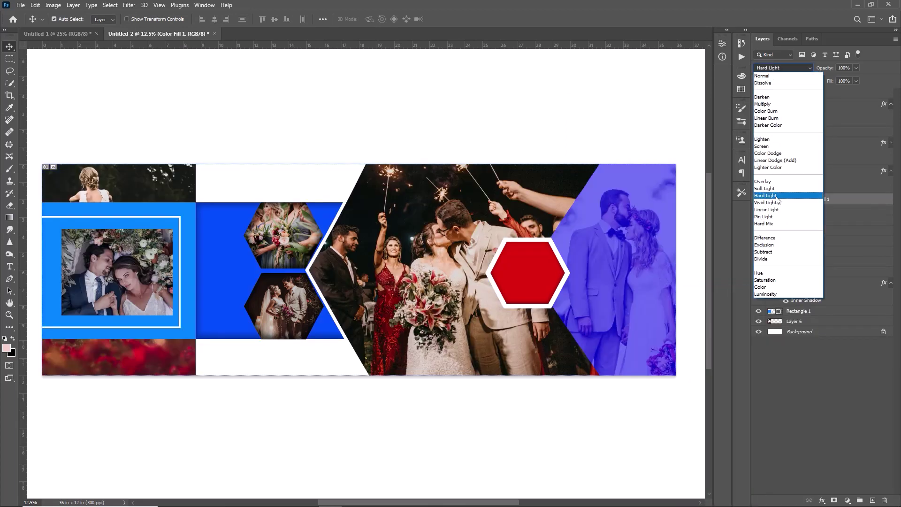
click(776, 196)
click(779, 171)
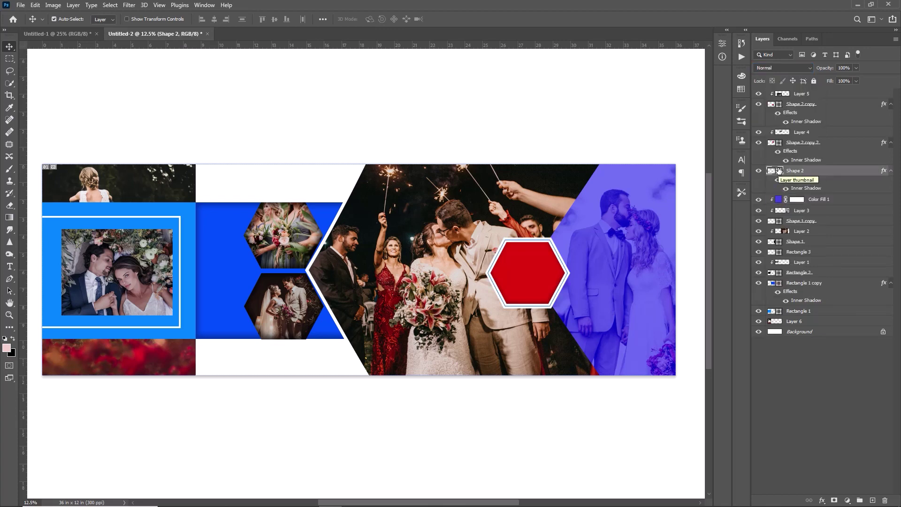
Recolor the red hexagon with light blue 0084ff, sampled from the rectangle behind the framed couple photo
double_click(779, 171)
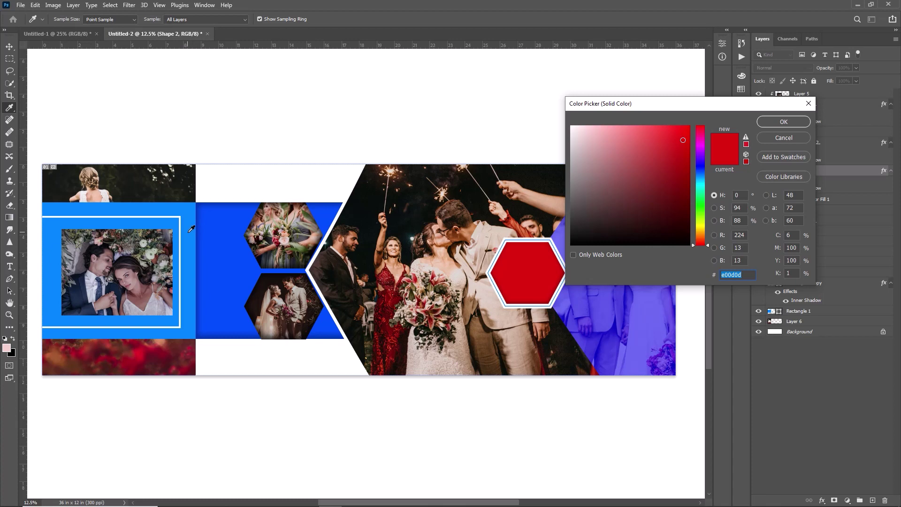
click(190, 230)
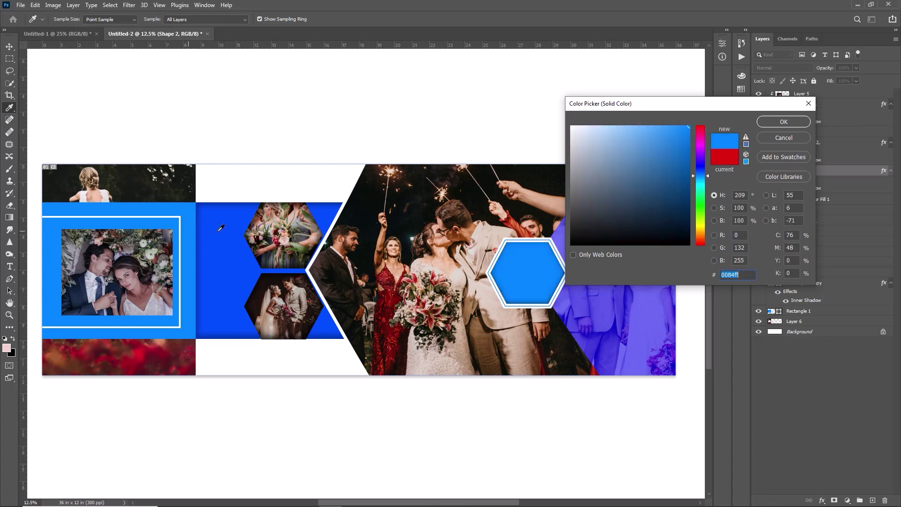
click(784, 121)
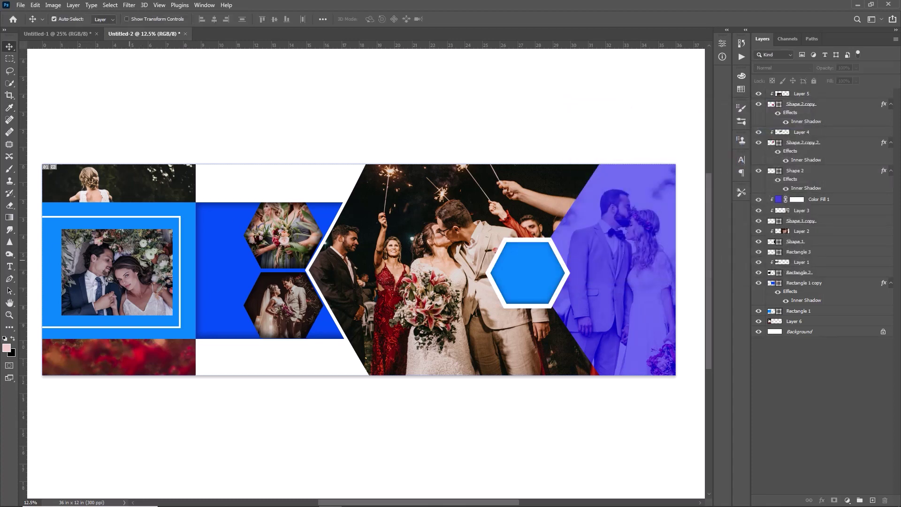
Add a light blue Solid Color fill layer directly above the framed photo of the couple lying down
click(127, 260)
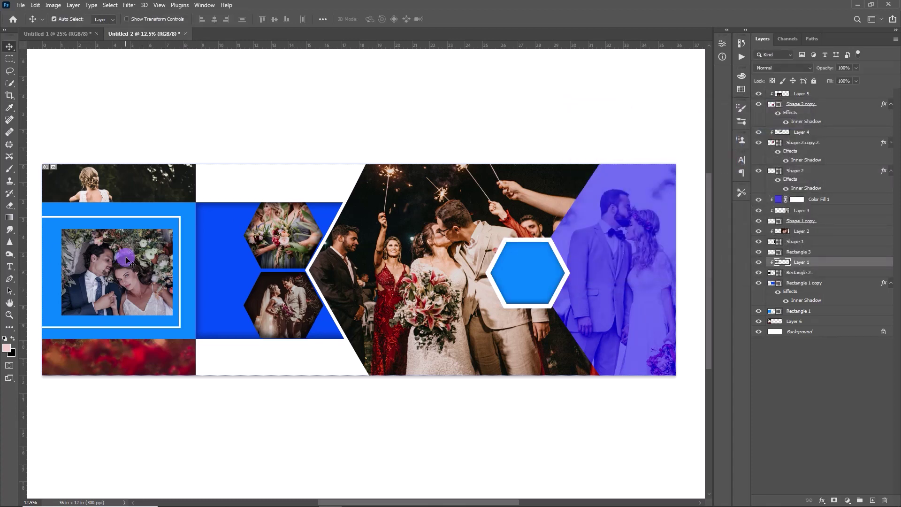
click(848, 500)
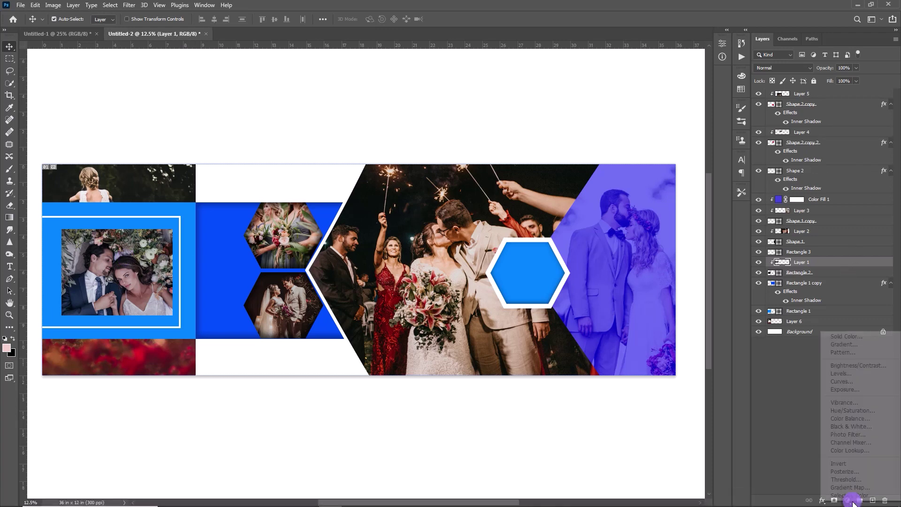
click(852, 334)
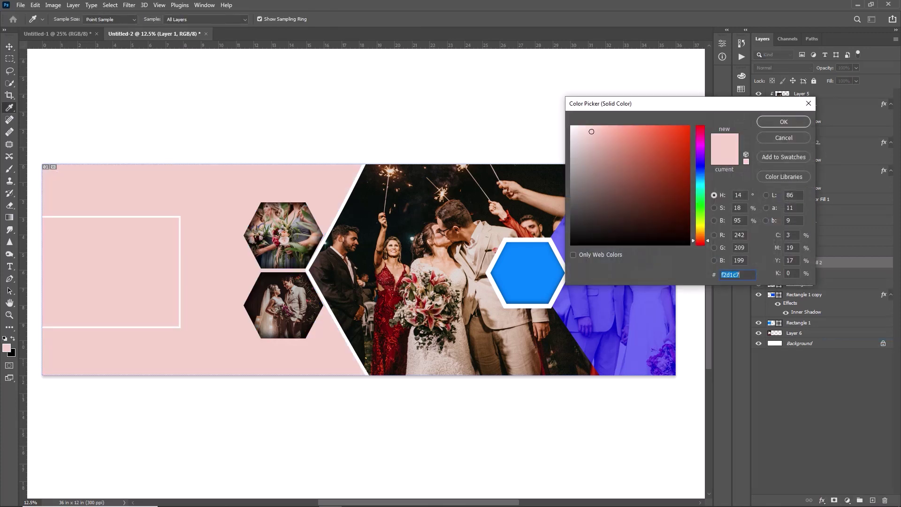
key(ctrl+v)
click(783, 122)
Clip the light blue fill to the framed couple photo and set its blend mode to Soft Light
right_click(833, 265)
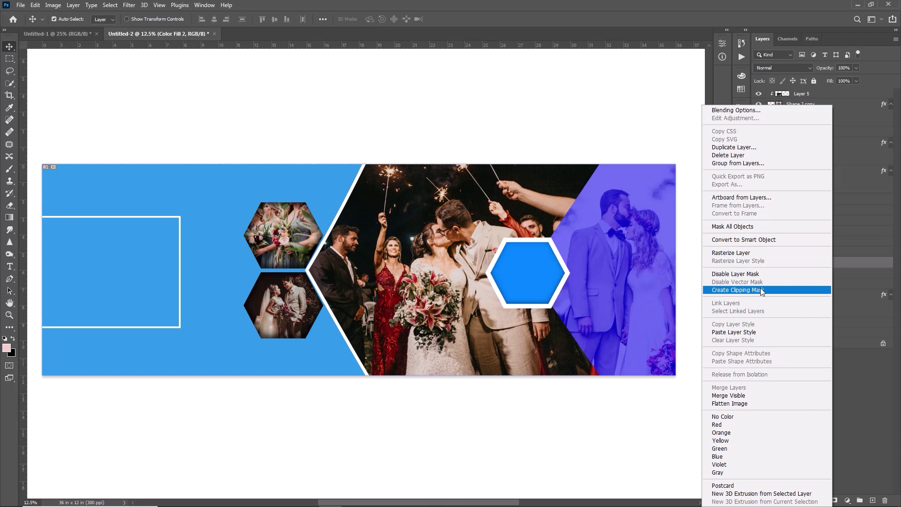
click(761, 291)
click(807, 69)
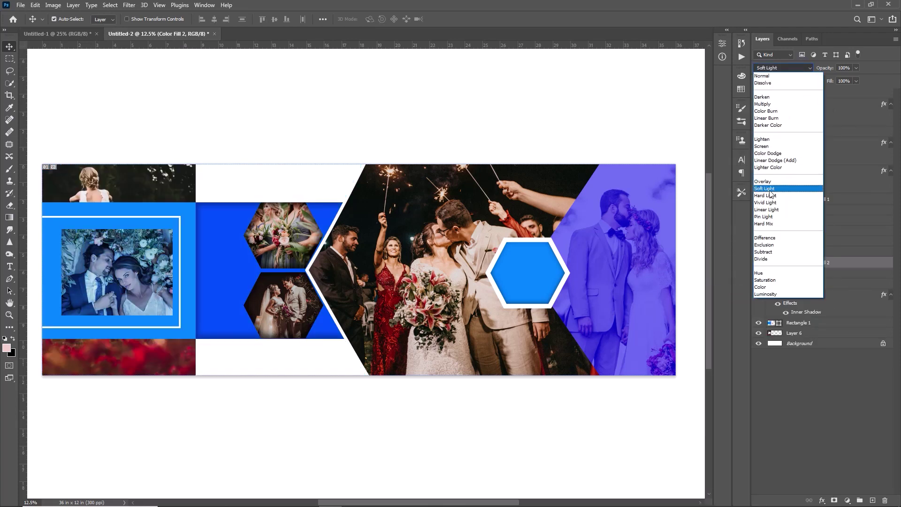
click(768, 189)
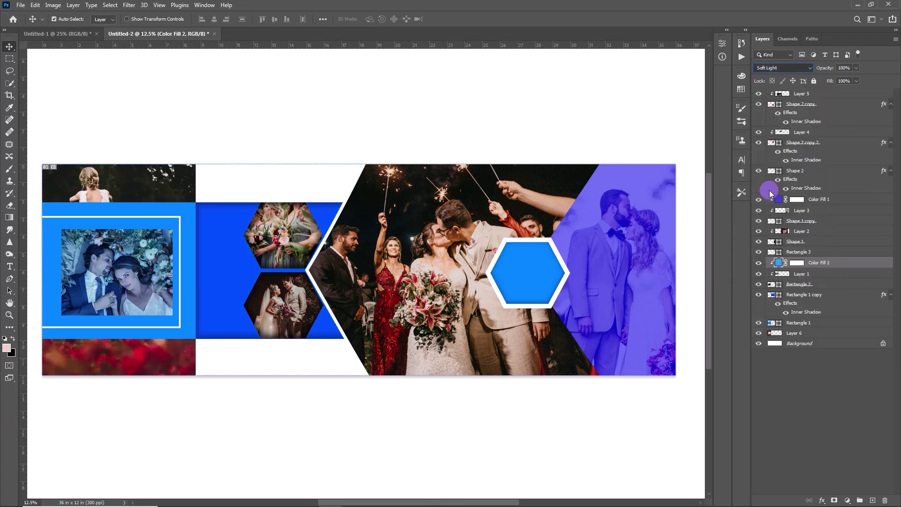
Draw a black rectangle about 13.75 × 15.67 in across the white area and move its layer directly above Background
click(9, 328)
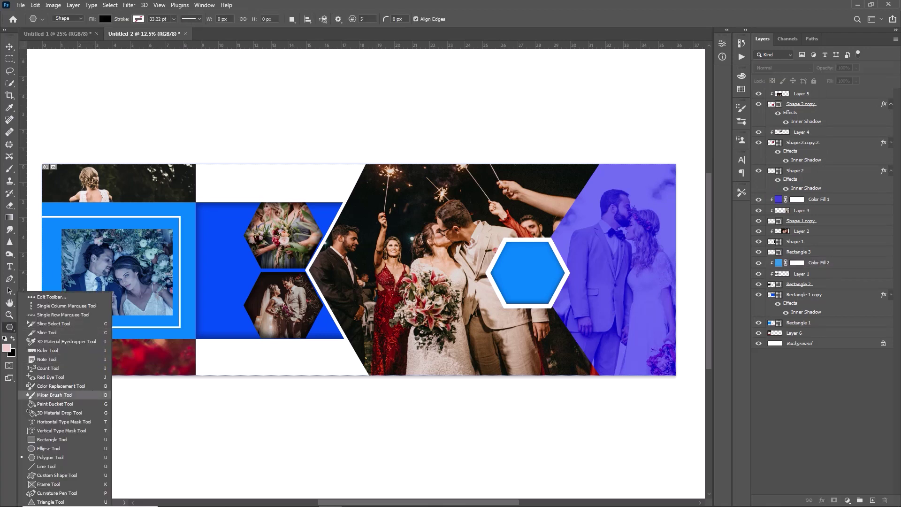
click(60, 439)
drag(168, 144, 411, 420)
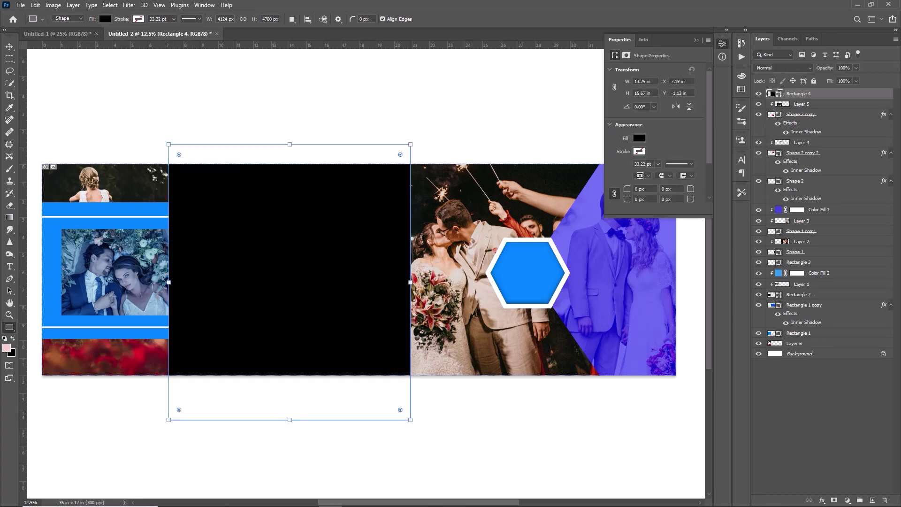
drag(802, 91, 838, 354)
key(Return)
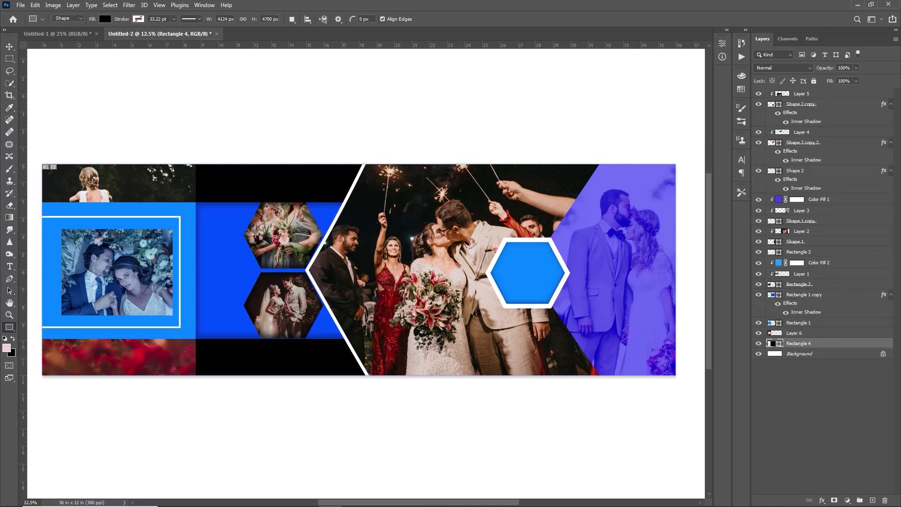
Copy the "Love is patient, love is kind" text from Untitled-1 onto the banner's lower black band
click(75, 32)
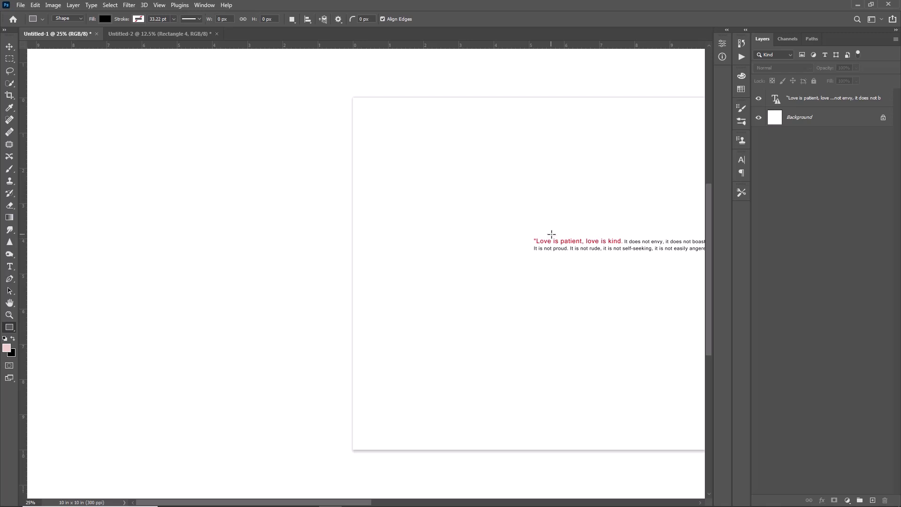
key(v)
drag(586, 238, 240, 356)
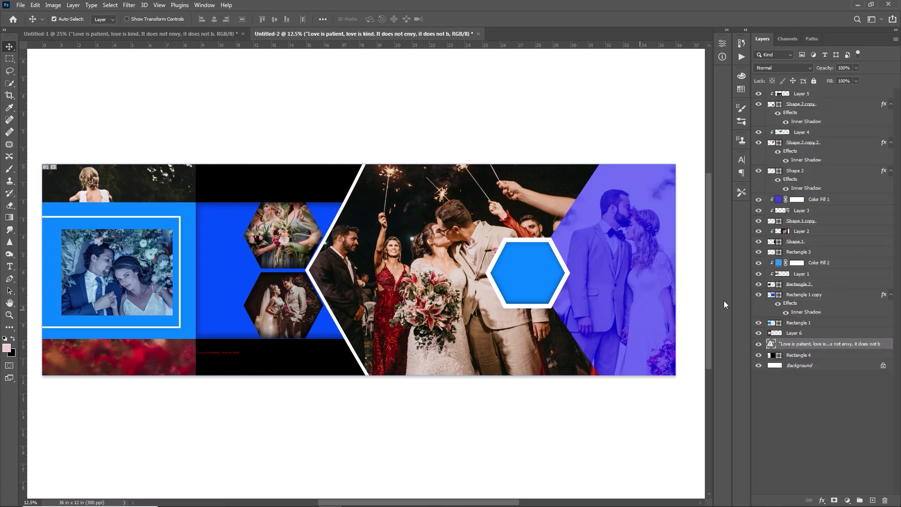
Apply a white ffffff Color Overlay to the "Love is patient" text
double_click(882, 345)
double_click(888, 344)
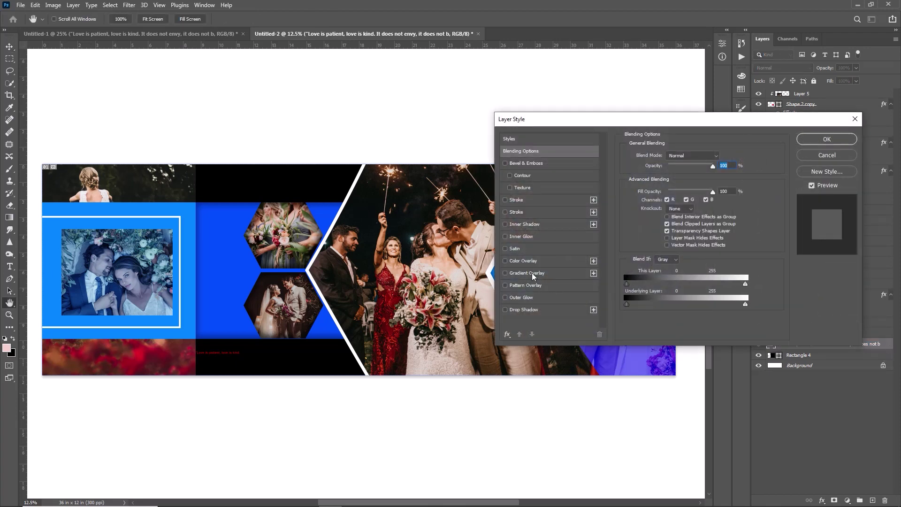
click(528, 261)
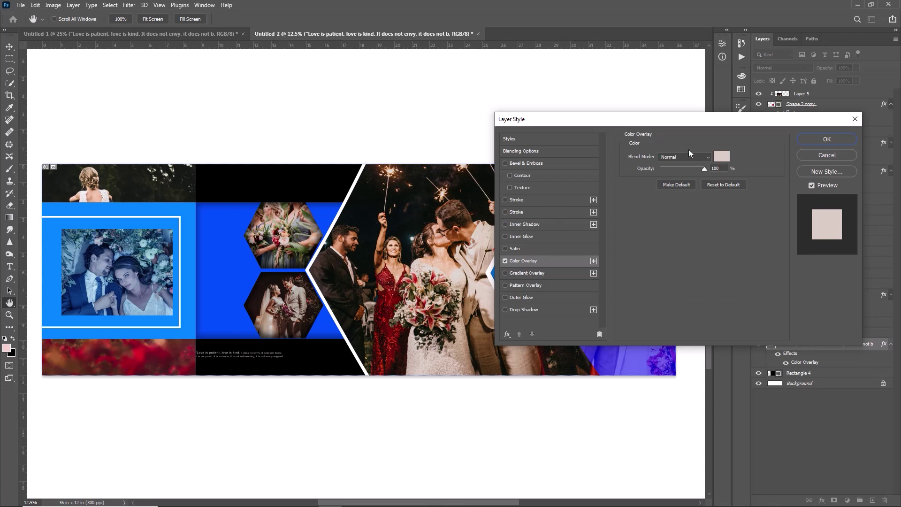
click(721, 157)
click(548, 123)
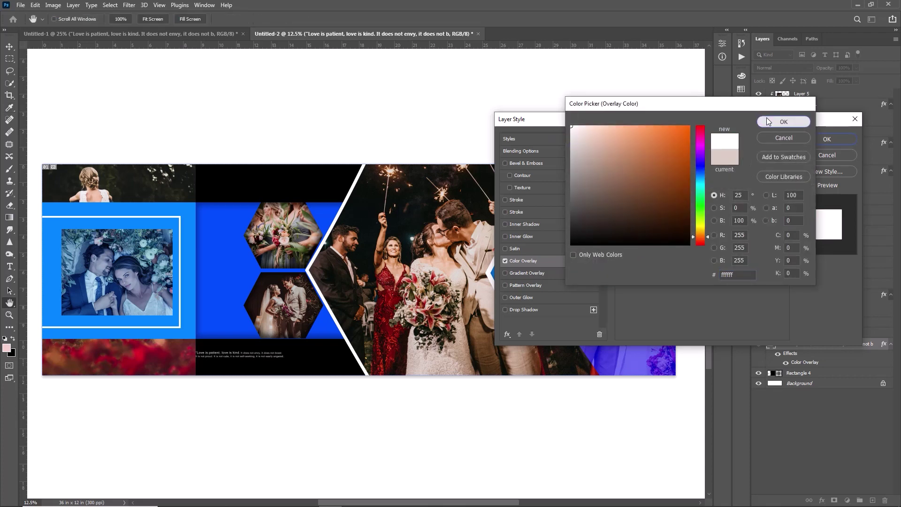
click(806, 122)
click(827, 138)
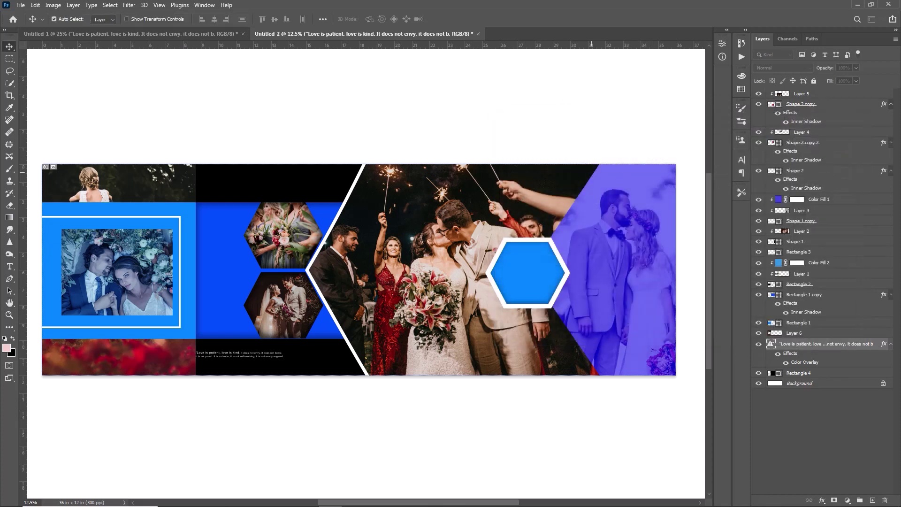
Enlarge the "Love is patient" text to fill the width of the lower black band
key(ctrl+t)
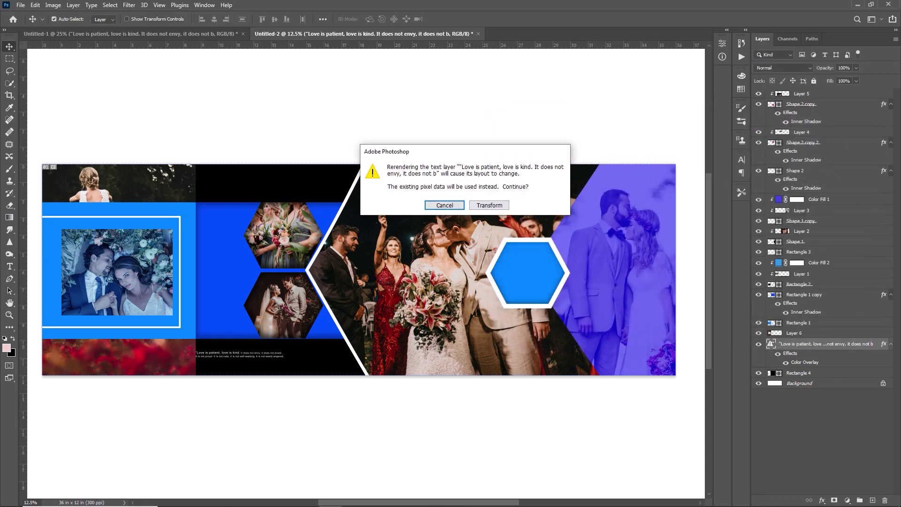
click(489, 205)
drag(284, 350, 339, 347)
click(462, 20)
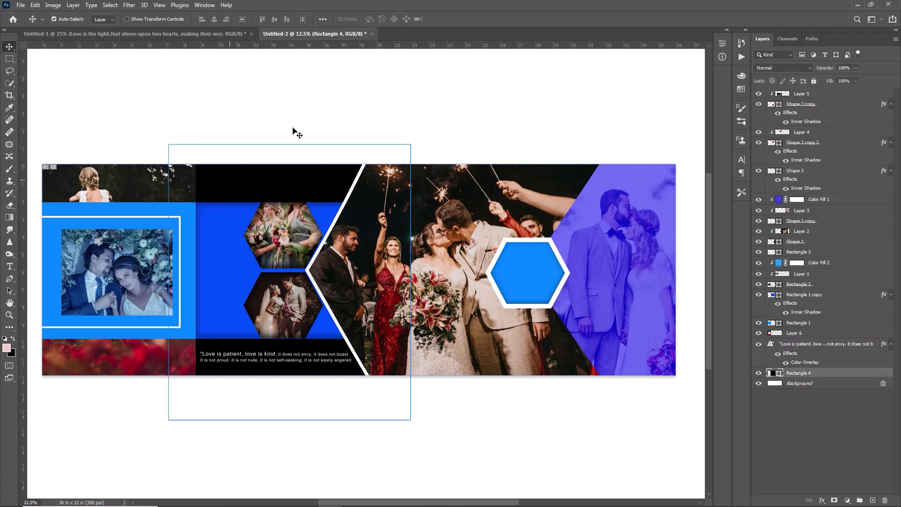
Copy the "May you be blessed" text from Untitled-1 into the banner and give it a white Color Overlay
click(134, 33)
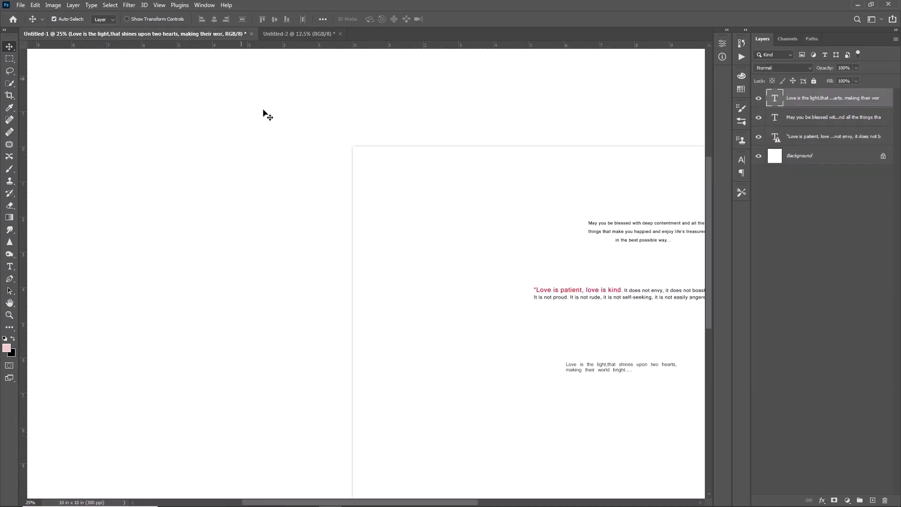
drag(599, 201, 302, 45)
double_click(884, 94)
key(Return)
Enlarge the "May you be blessed" text within the upper black band and lower its layer opacity
key(ctrl+t)
drag(300, 186, 342, 193)
click(464, 20)
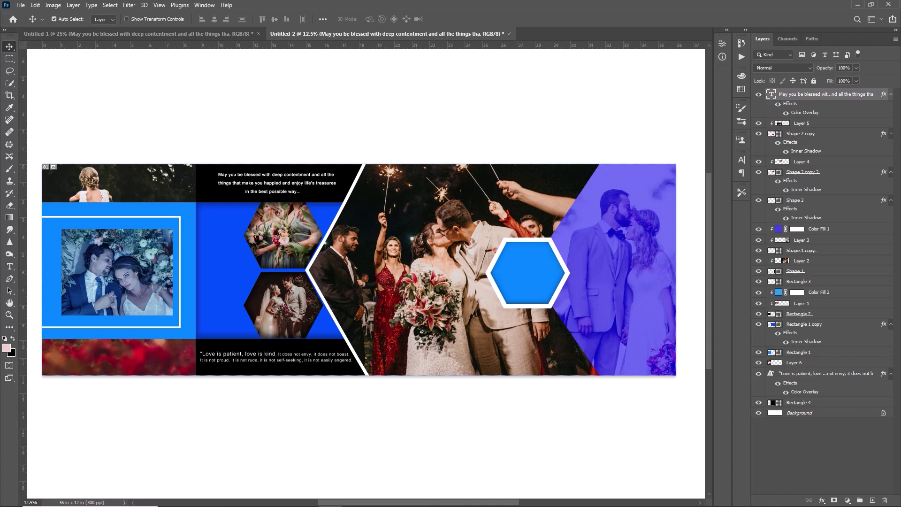
drag(825, 68, 808, 68)
Copy the "Love is the light" text from Untitled-1 onto the banner's dark blue rectangle
click(221, 34)
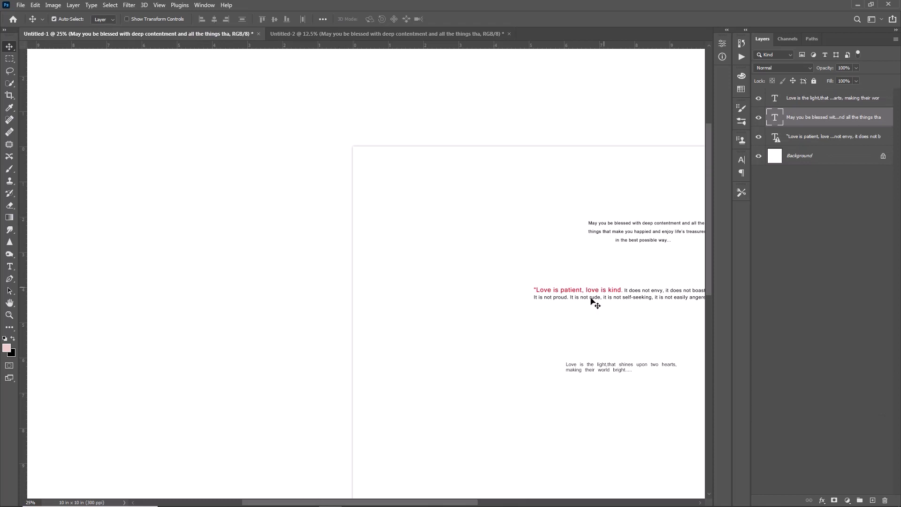
click(574, 365)
drag(572, 361, 305, 76)
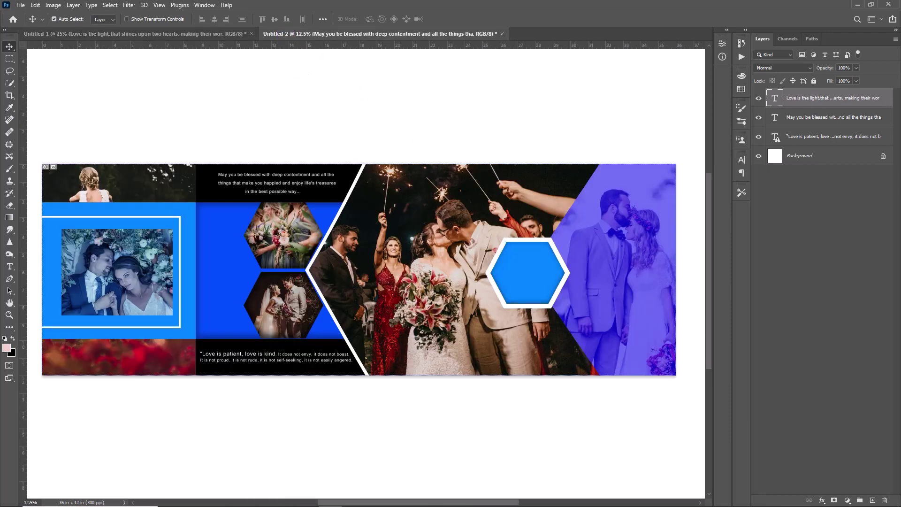
drag(230, 270, 230, 271)
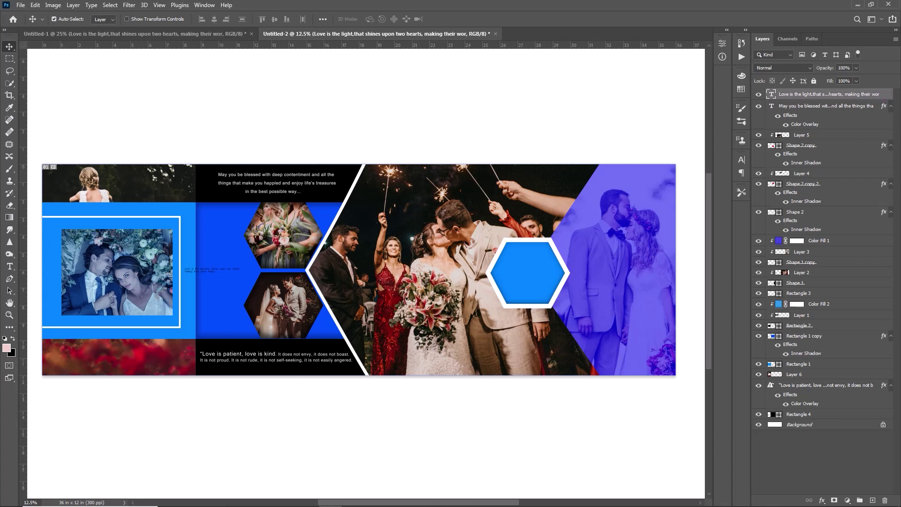
Apply a white Color Overlay to the "Love is the light" text
double_click(888, 97)
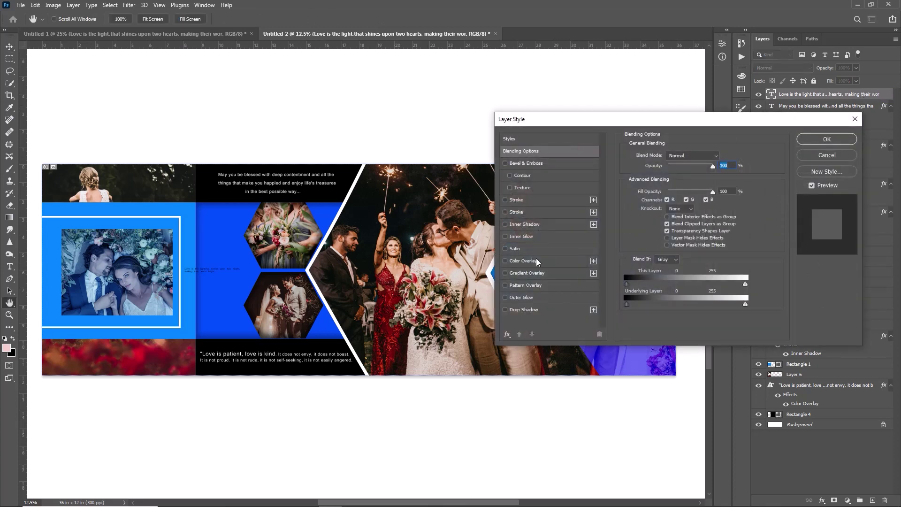
click(540, 261)
click(826, 139)
key(v)
Scale the "Love is the light" text to about 148% and rotate it 90° clockwise
key(ctrl+t)
mouse_move(193, 273)
mouse_down()
mouse_move(390, 281)
mouse_move(207, 276)
mouse_up()
right_click(279, 272)
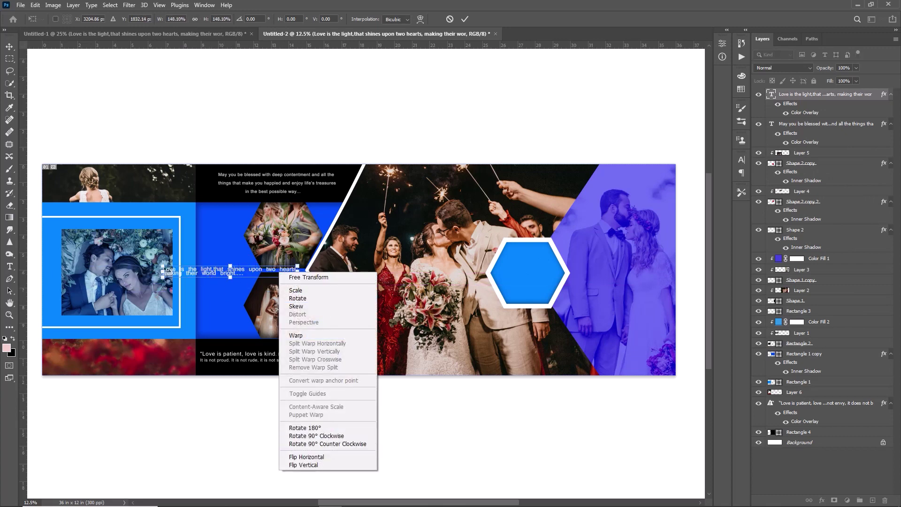
click(314, 436)
key(Return)
Shrink the vertical text to about 84%, fit it beside the hexagon photos, and set its opacity to 58%
key(ctrl+t)
drag(230, 205, 230, 225)
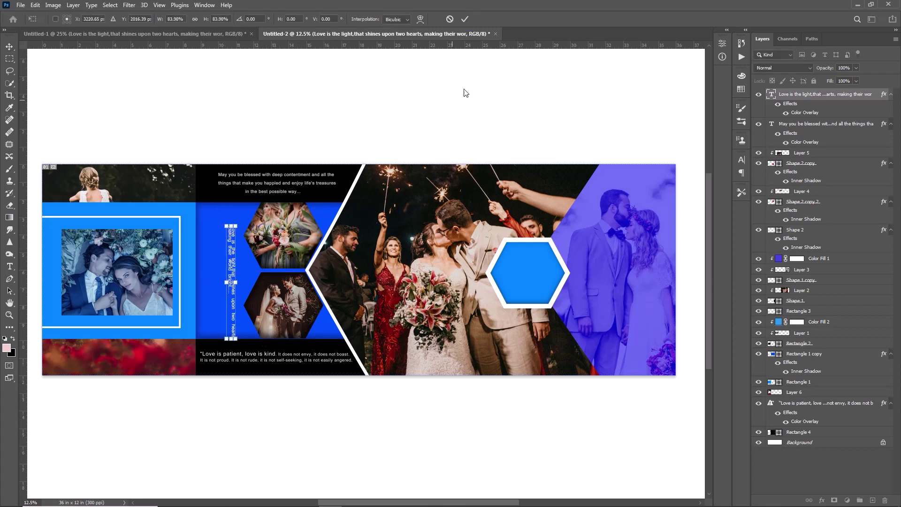
key(Return)
drag(824, 68, 805, 71)
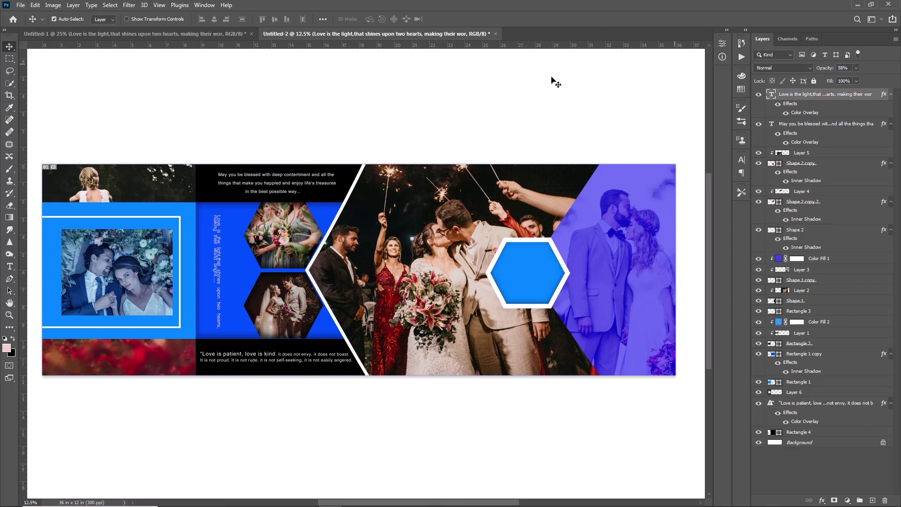
Set the type color to light blue 0084ff, sampled from the blue hexagon
click(11, 268)
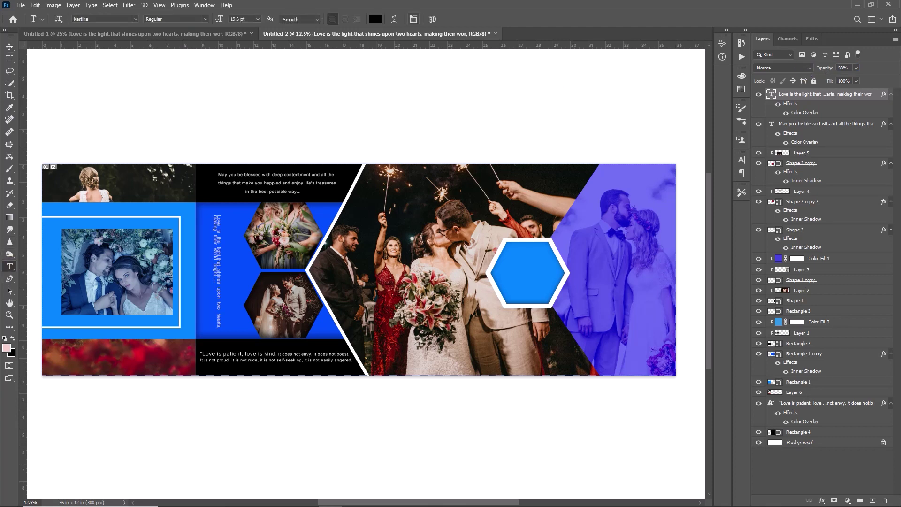
click(375, 19)
click(526, 272)
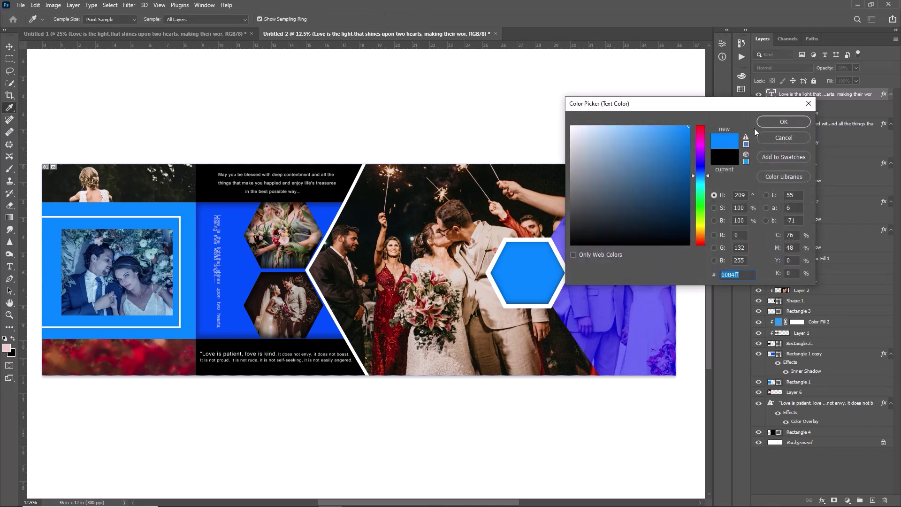
click(783, 122)
Add a 47 pt text line reading "Marraige moments" over the hexagon photos
click(228, 259)
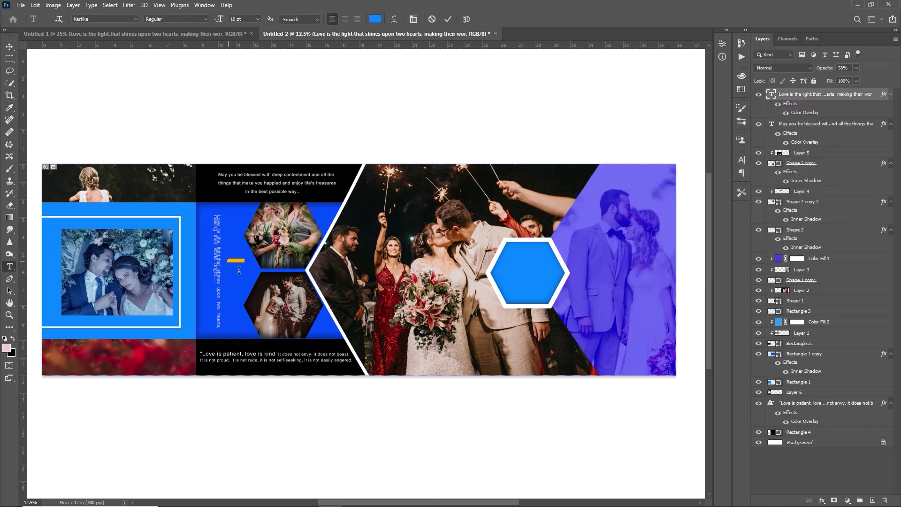
drag(220, 19, 237, 36)
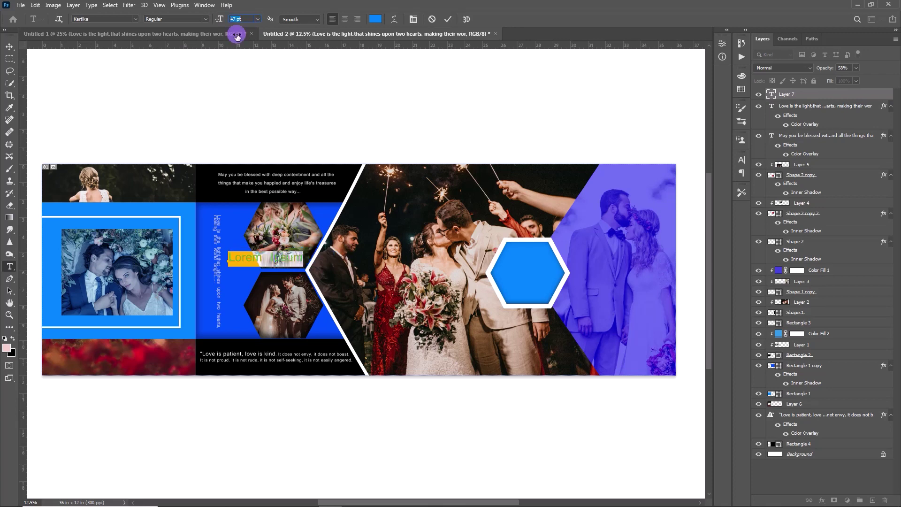
key(BackSpace)
text(Marraige moments)
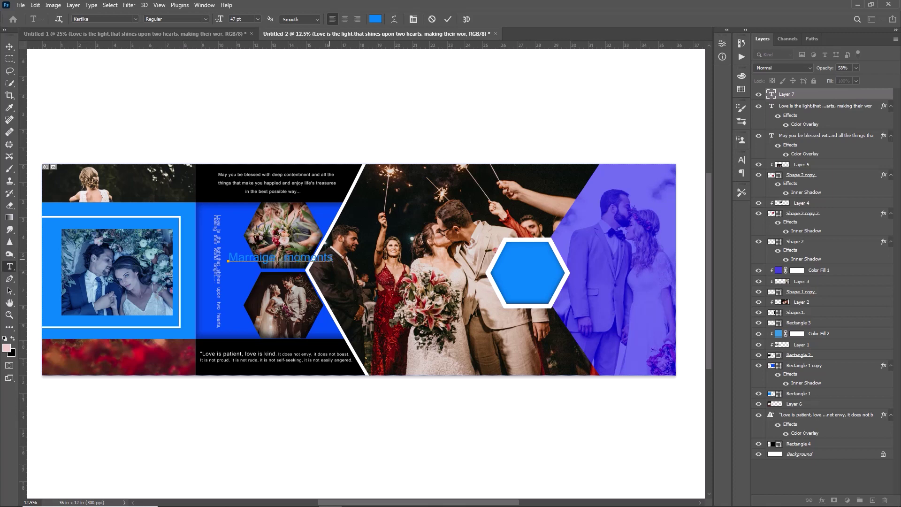
Change the font of the "Marraige moments" text to Stencil
drag(333, 259, 222, 261)
click(135, 19)
scroll(207, 70, up, 10)
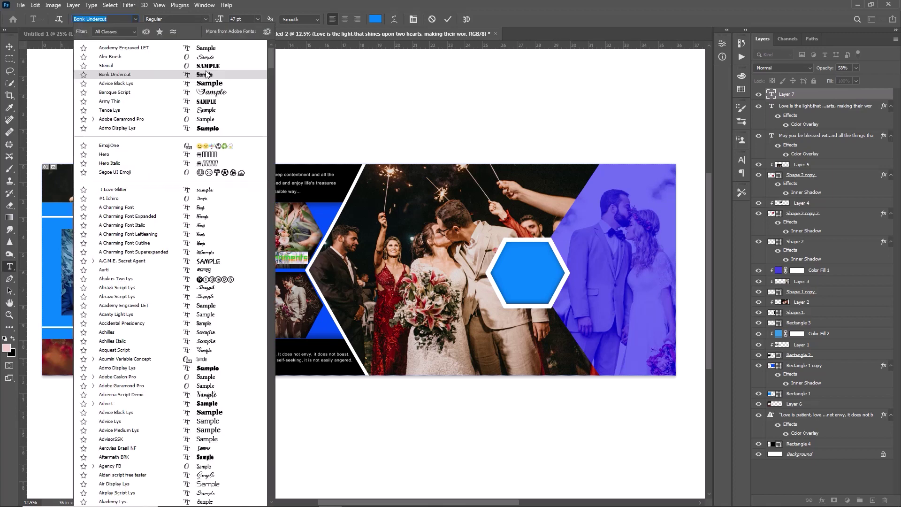
click(208, 71)
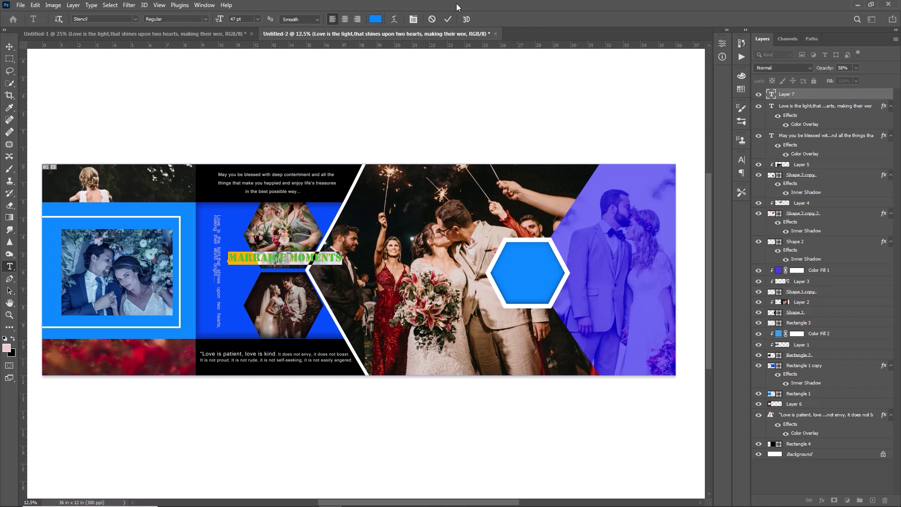
Recolor the "Marraige moments" text to the muted grey-blue 88a2b9 and commit the text edit
click(377, 20)
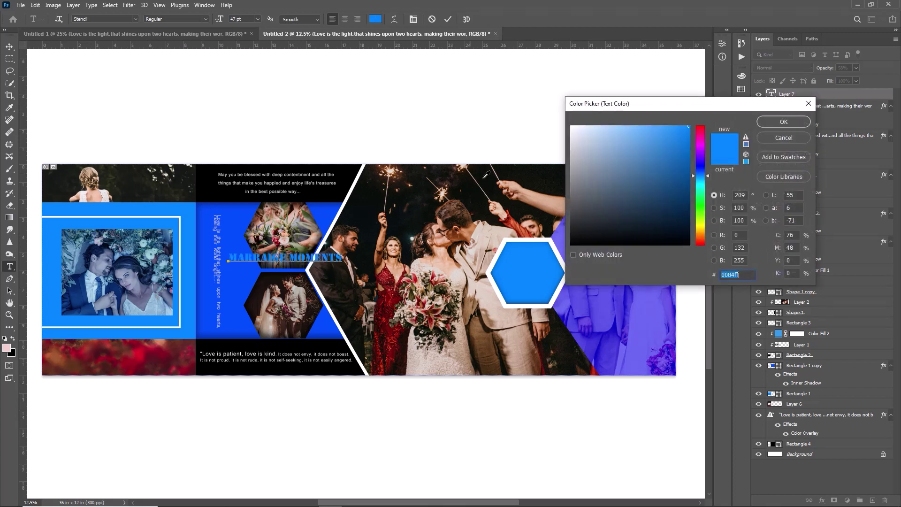
drag(668, 162, 604, 158)
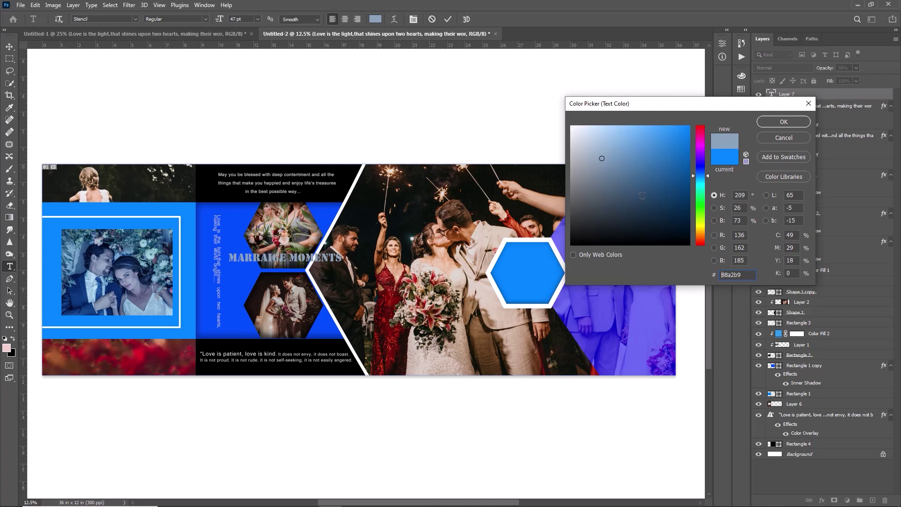
click(777, 122)
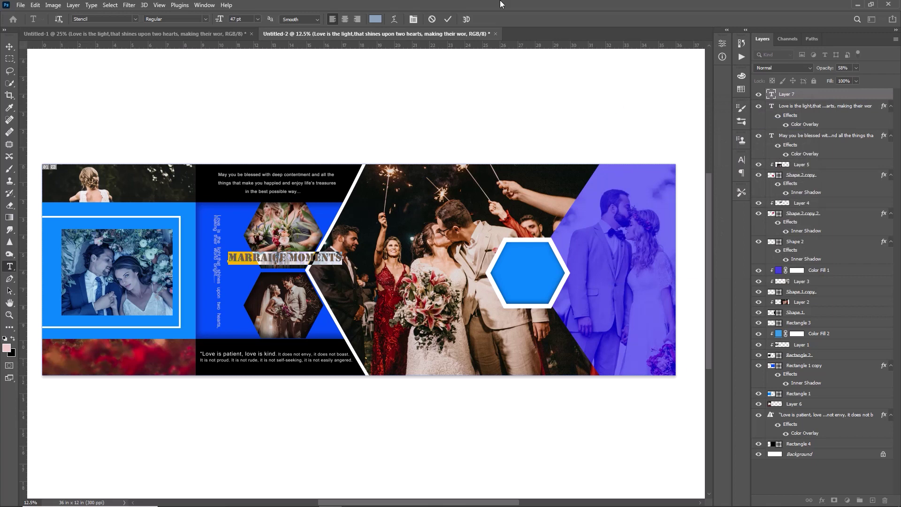
click(448, 19)
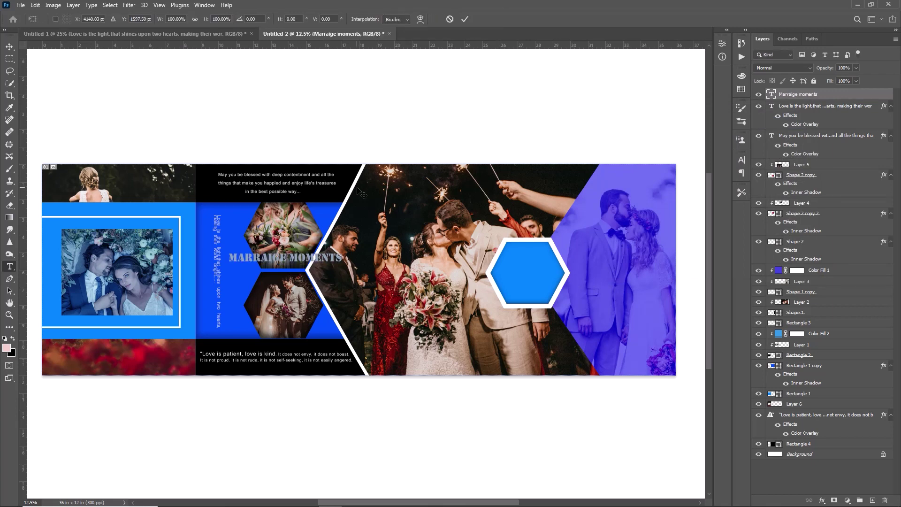
Rotate the "Marraige moments" title 90° clockwise and place it between the vertical quote and the hexagon photos
right_click(308, 261)
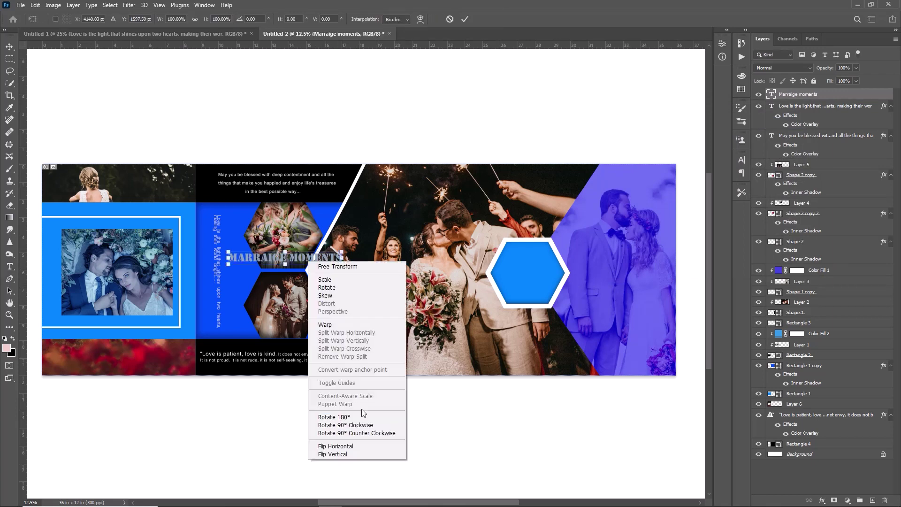
click(361, 425)
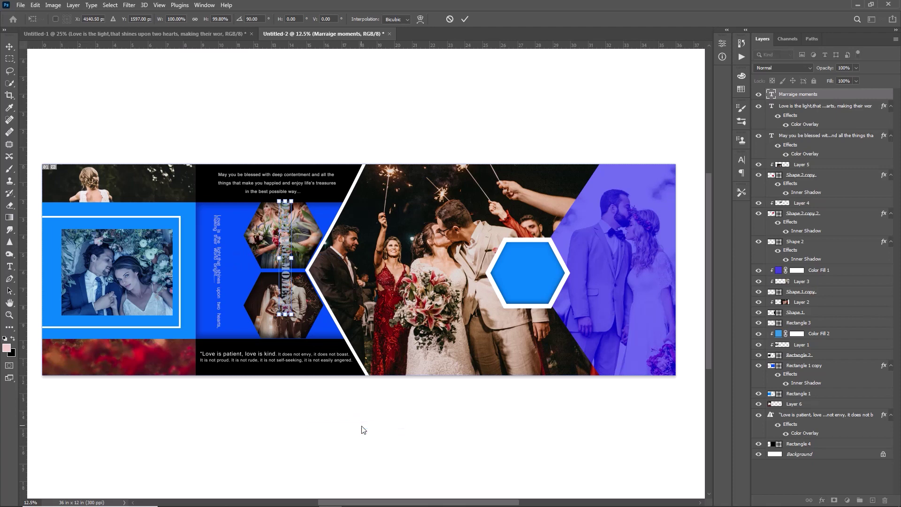
click(464, 18)
drag(288, 243, 235, 256)
Scale the vertical "Love is the light" quote down to about 88% beside the rotated title
key(alt+bracketleft)
key(5)
key(8)
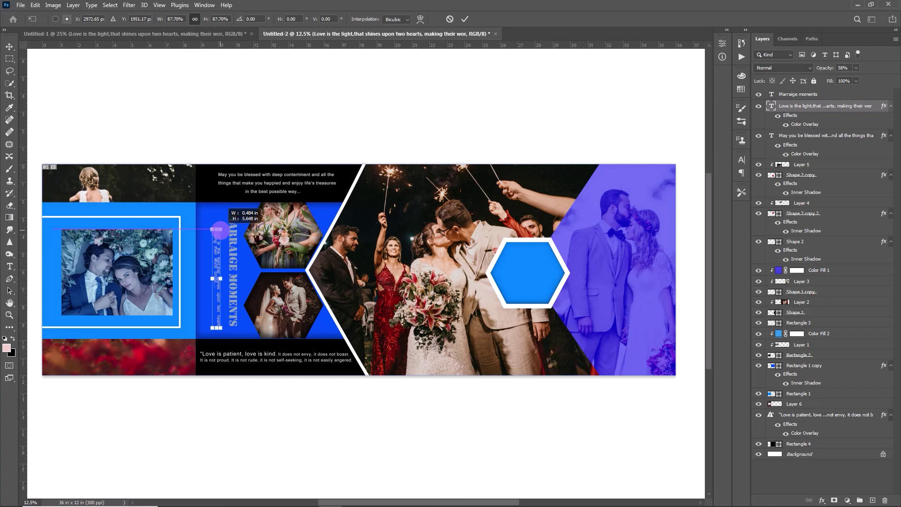
Add a 49 pt text line reading "GROOM" inside the blue hexagon
click(527, 275)
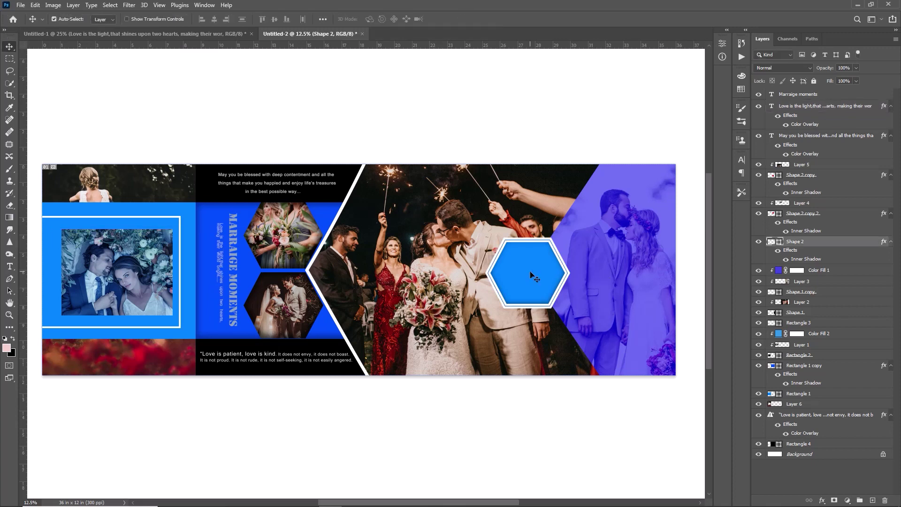
click(9, 266)
click(506, 265)
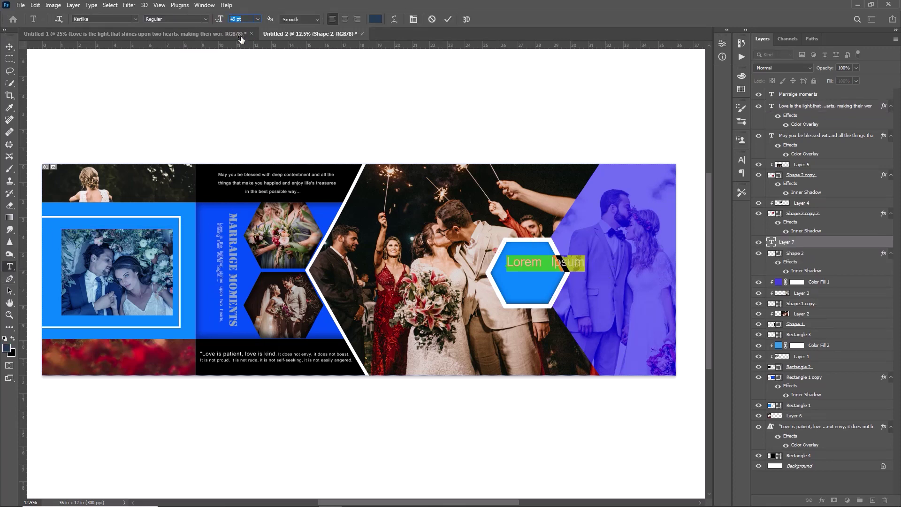
text(GROOM)
Set the font of the "GROOM" text to Admo Display Lys Italic and commit it
drag(555, 263, 505, 265)
click(135, 19)
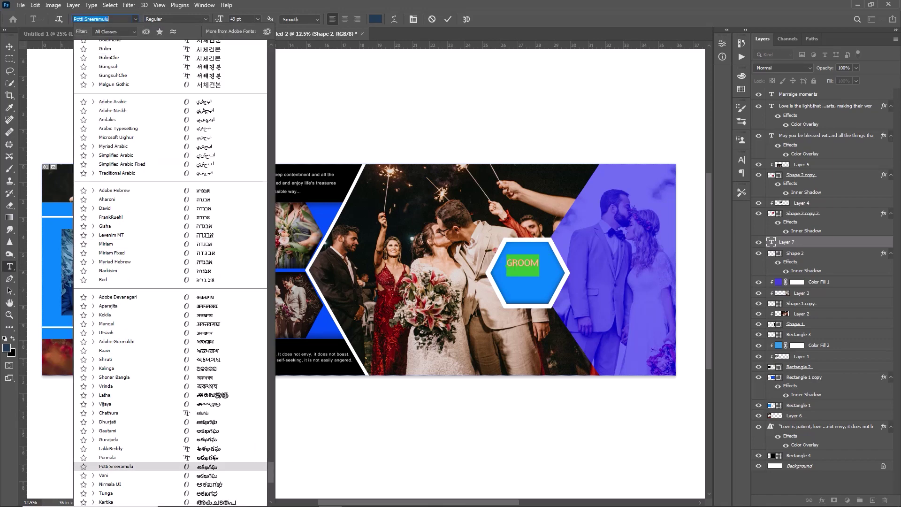
drag(271, 469, 270, 60)
click(215, 321)
click(524, 141)
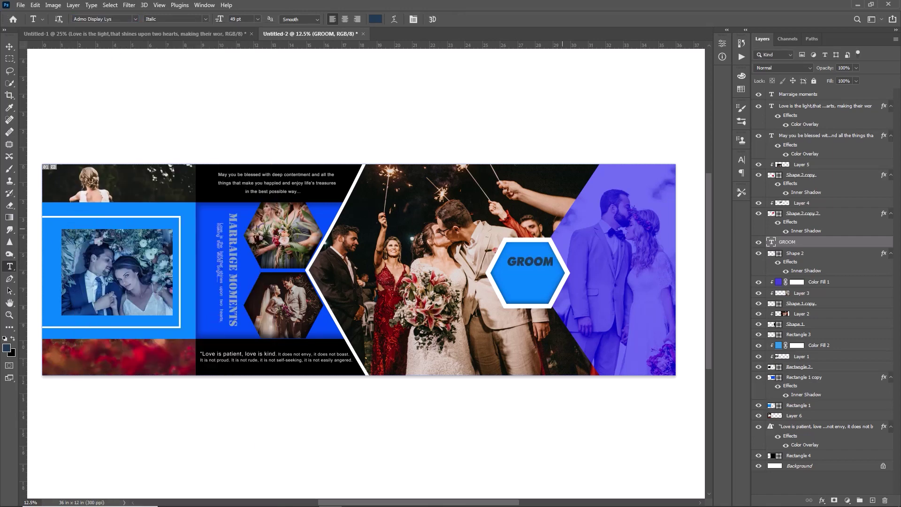
Change the hexagon text from capitals to "Groom"
drag(516, 262, 549, 261)
text(room)
click(448, 19)
Duplicate the "Groom" text, place the copy below it, and change its wording to "Bride"
key(ctrl+j)
drag(547, 261, 505, 280)
text(Bride)
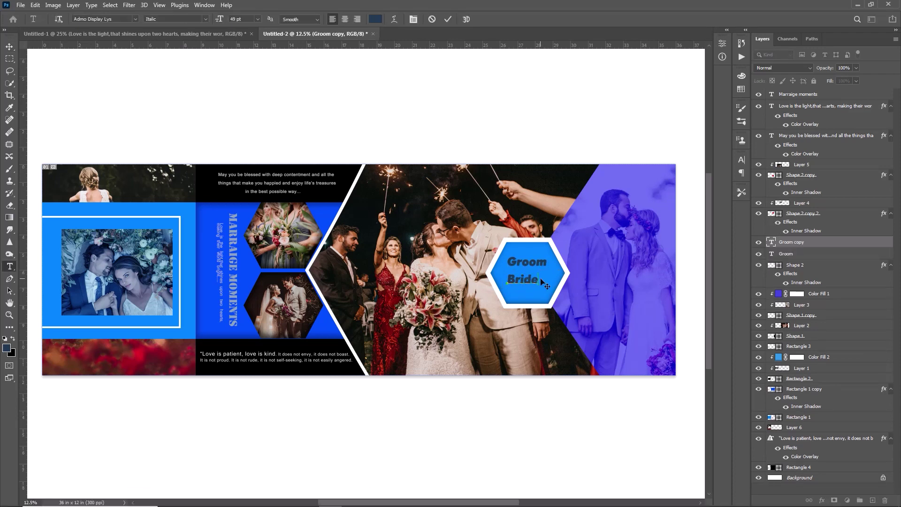
Spread the "Groom" and "Bride" lines apart in the hexagon and resize "Bride" with its initial B enlarged to 70 pt
double_click(535, 281)
drag(219, 19, 240, 19)
key(ctrl+Return)
key(v)
drag(526, 262, 520, 287)
key(t)
drag(221, 19, 211, 19)
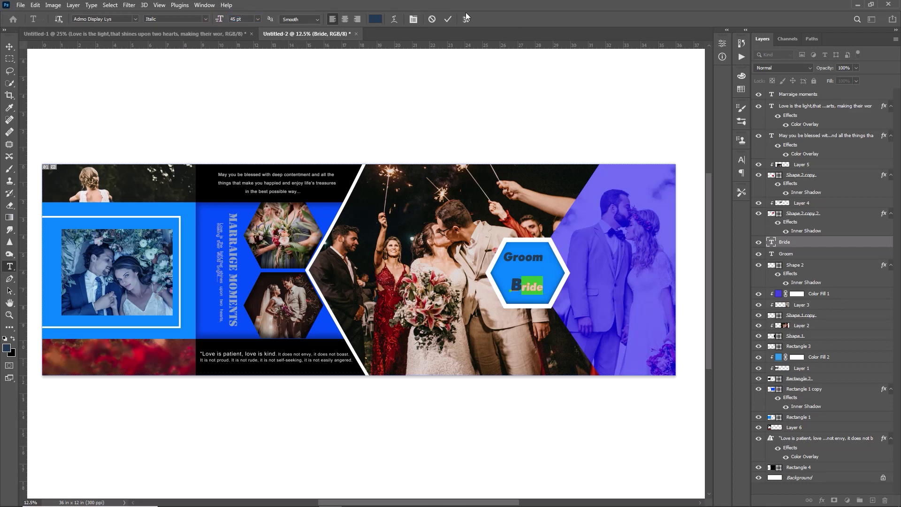
click(451, 19)
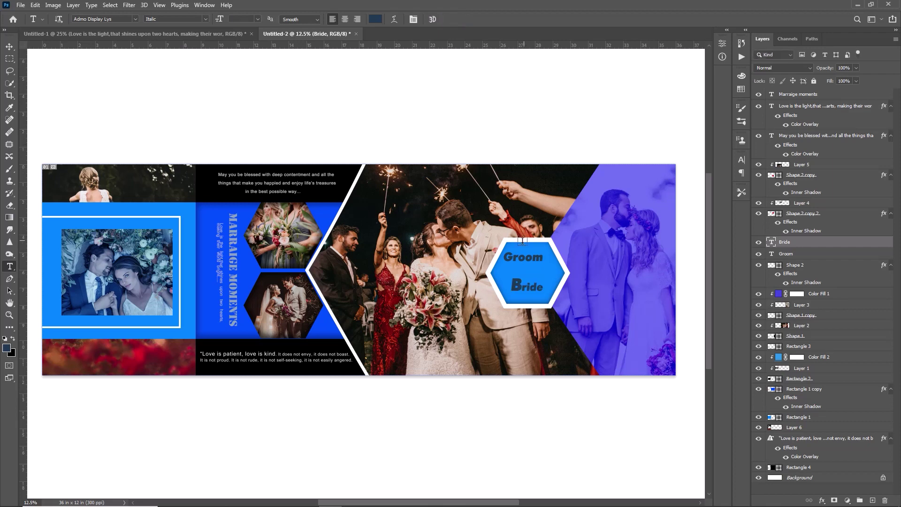
Enlarge the initial G of "Groom" to 73 pt
click(512, 252)
drag(512, 251, 501, 257)
drag(228, 22, 228, 51)
Set the leading of the initial G in "Groom" to 83 pt and lower its baseline slightly
click(746, 161)
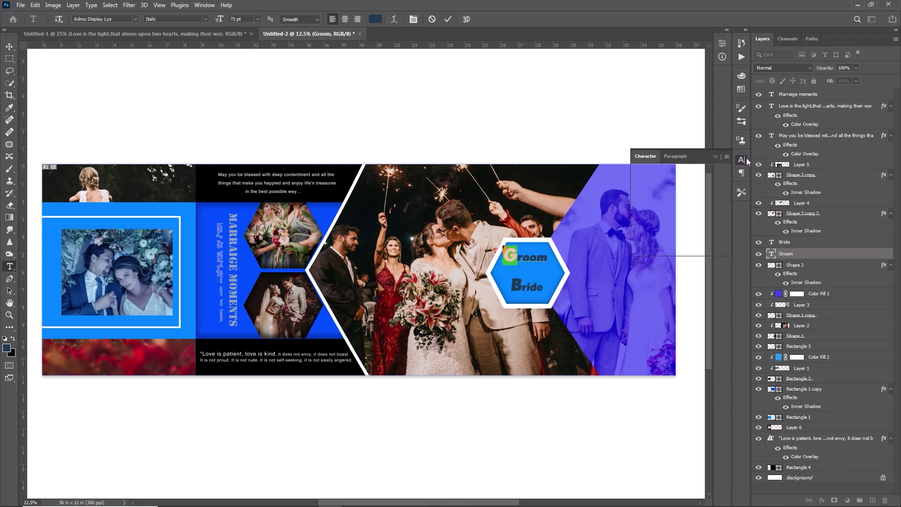
drag(691, 185, 700, 184)
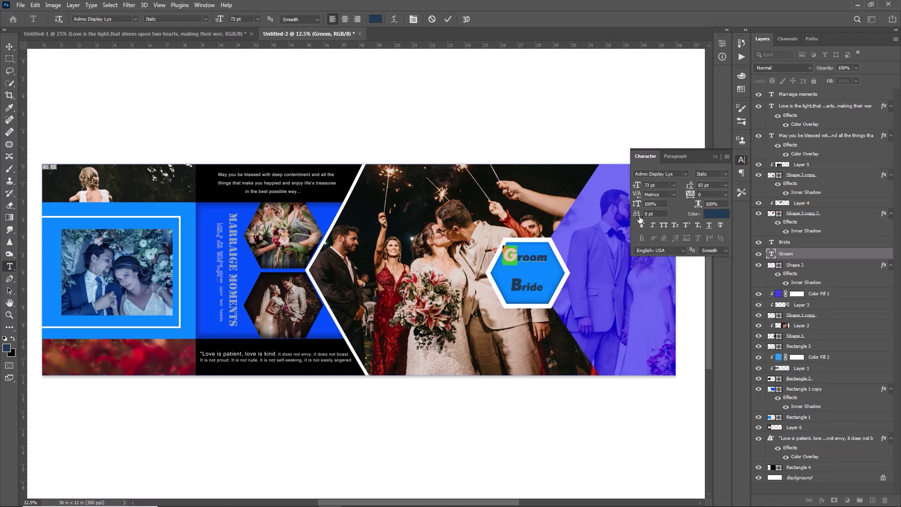
drag(638, 214, 635, 214)
click(726, 158)
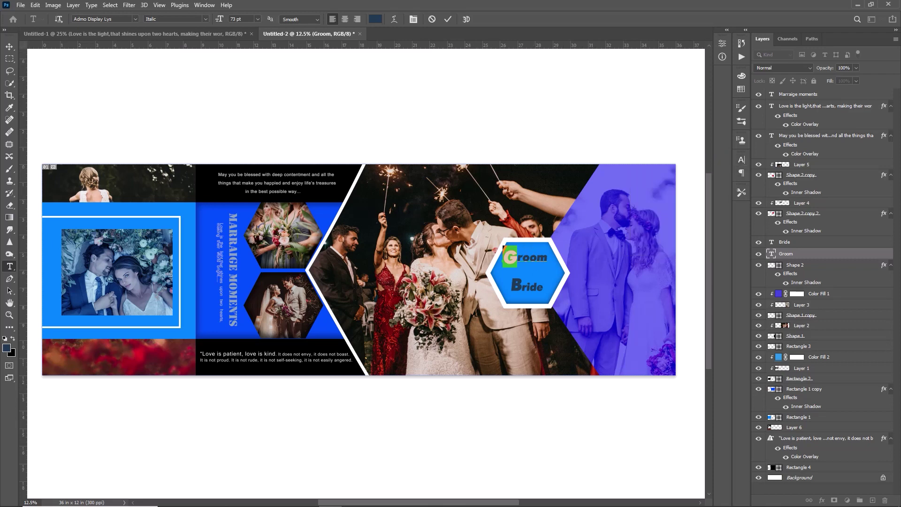
click(447, 19)
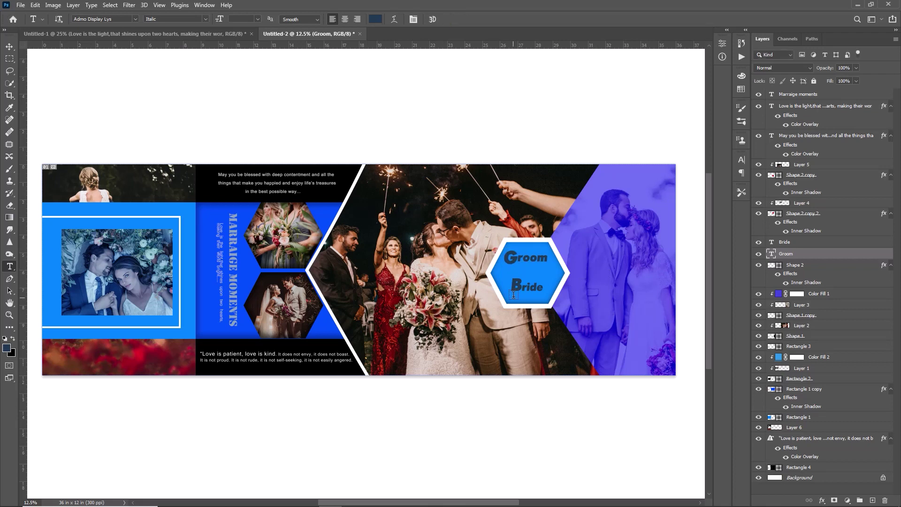
Lower the baseline of the initial B in "Bride" by 4 pt and commit the edit
click(521, 277)
drag(521, 278, 510, 279)
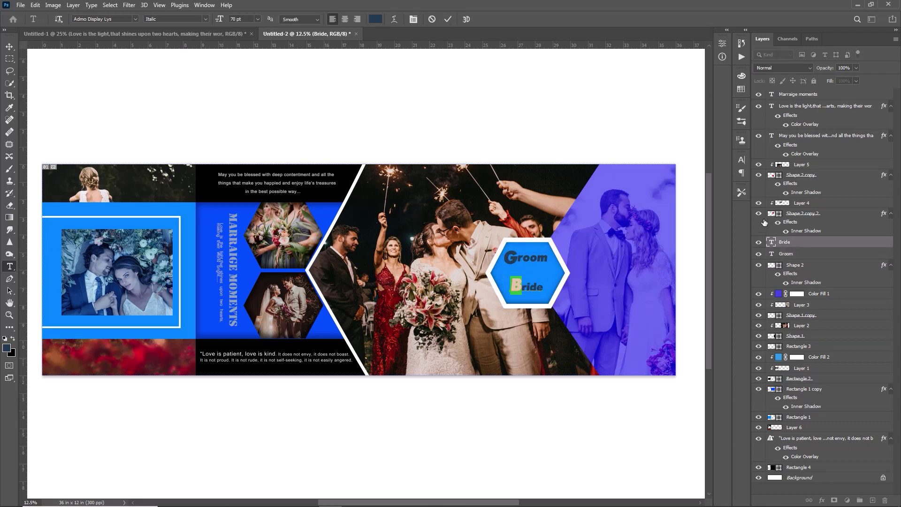
click(741, 159)
drag(637, 214, 634, 218)
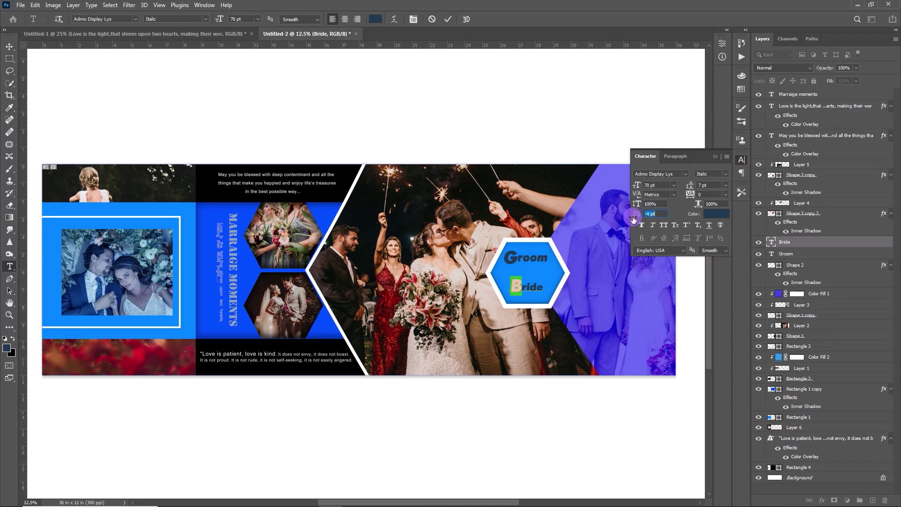
click(452, 18)
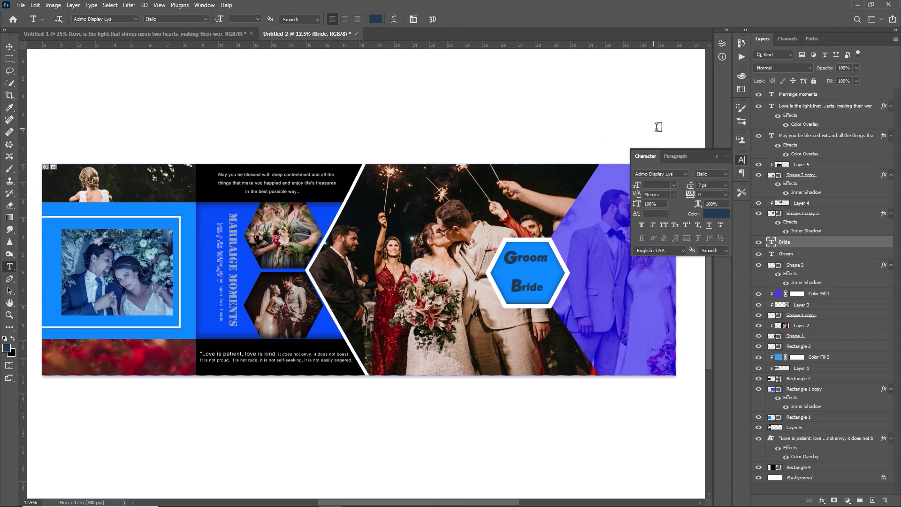
click(716, 157)
Stagger "Groom" and "Bride" diagonally within the hexagon and add the word "and" between them
key(v)
drag(530, 283, 512, 259)
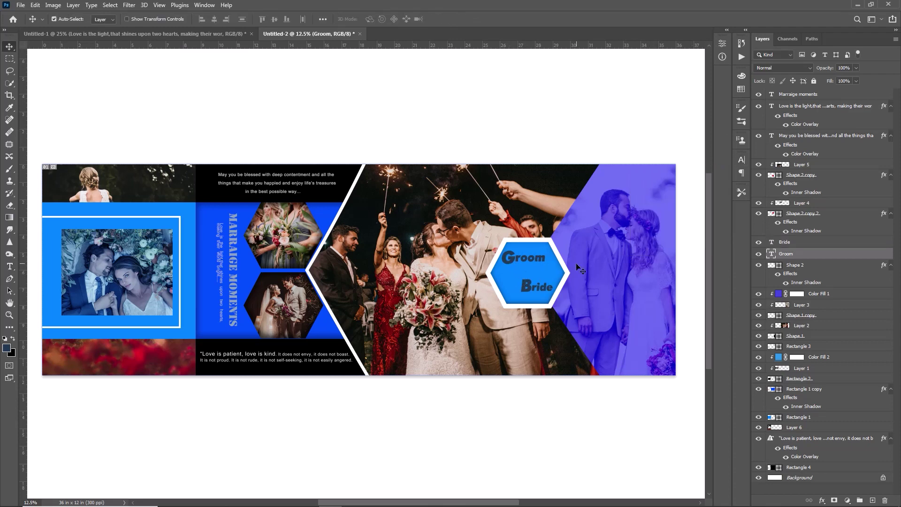
key(t)
click(532, 272)
text(and)
key(ctrl+Return)
key(v)
Add a black drop shadow to the "Bride" text with 17% opacity, 26 px distance and 44% spread
click(531, 290)
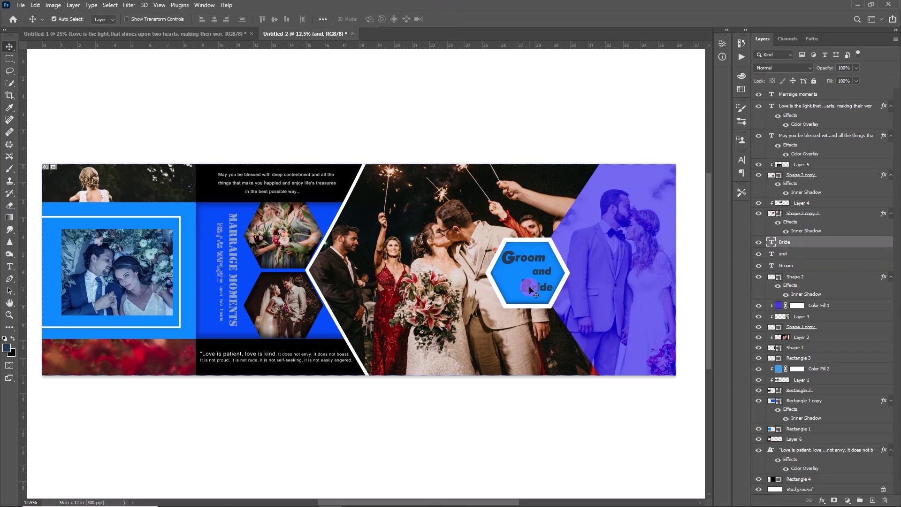
click(862, 242)
double_click(862, 241)
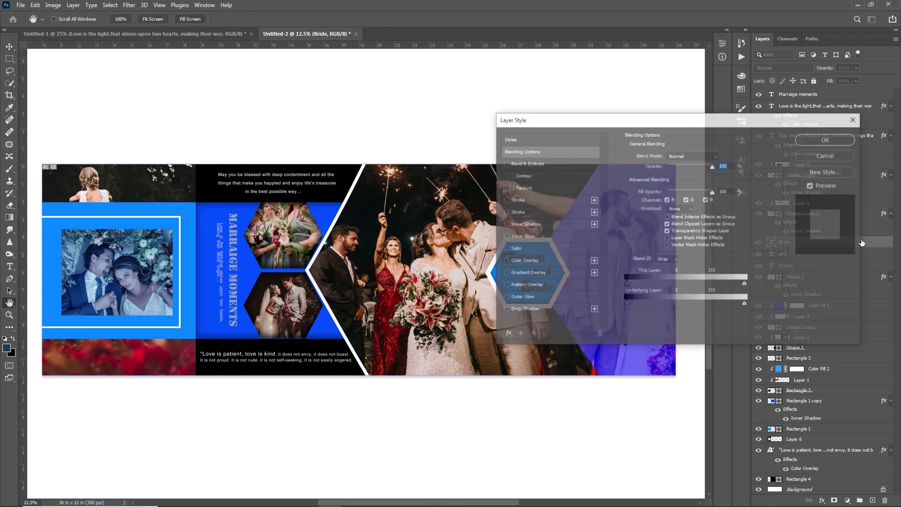
drag(605, 123, 721, 104)
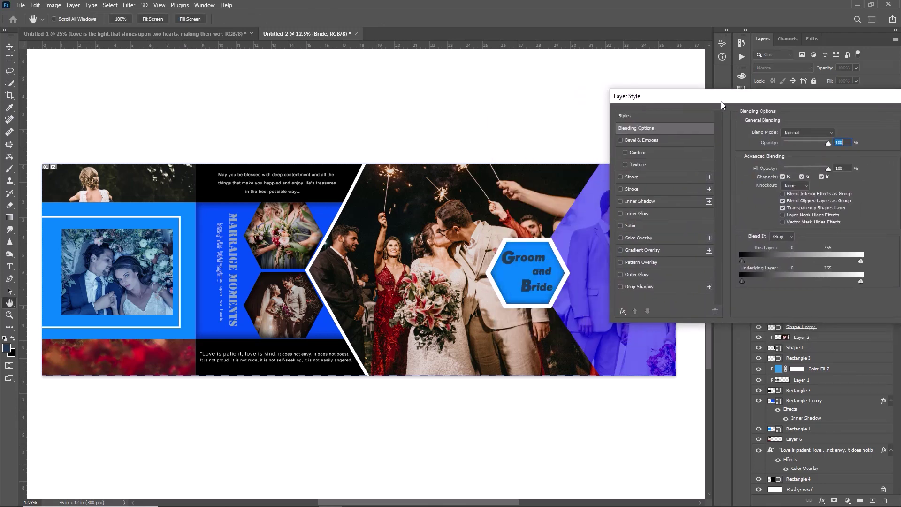
click(656, 287)
mouse_move(791, 175)
mouse_down()
mouse_move(774, 195)
mouse_move(796, 189)
mouse_move(797, 178)
mouse_move(815, 180)
mouse_move(782, 181)
mouse_move(789, 187)
mouse_up()
drag(808, 146, 782, 147)
click(792, 147)
drag(844, 103, 699, 108)
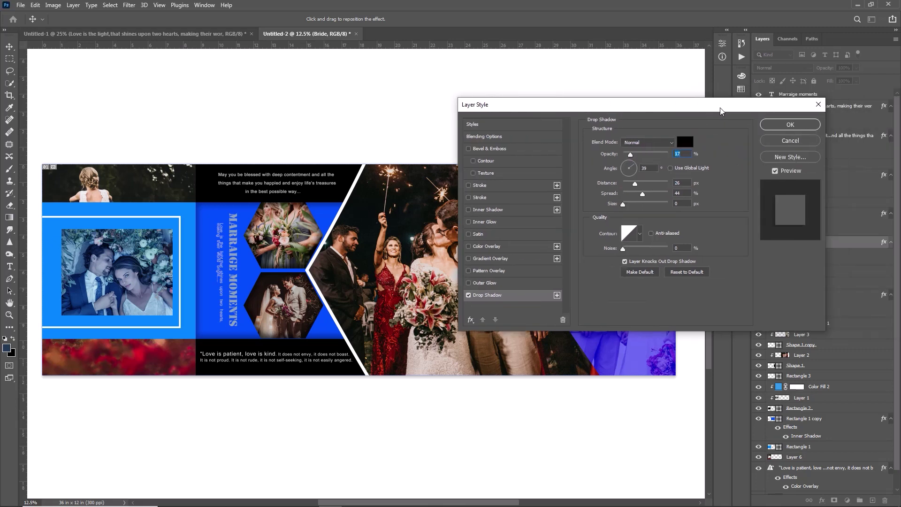
click(789, 125)
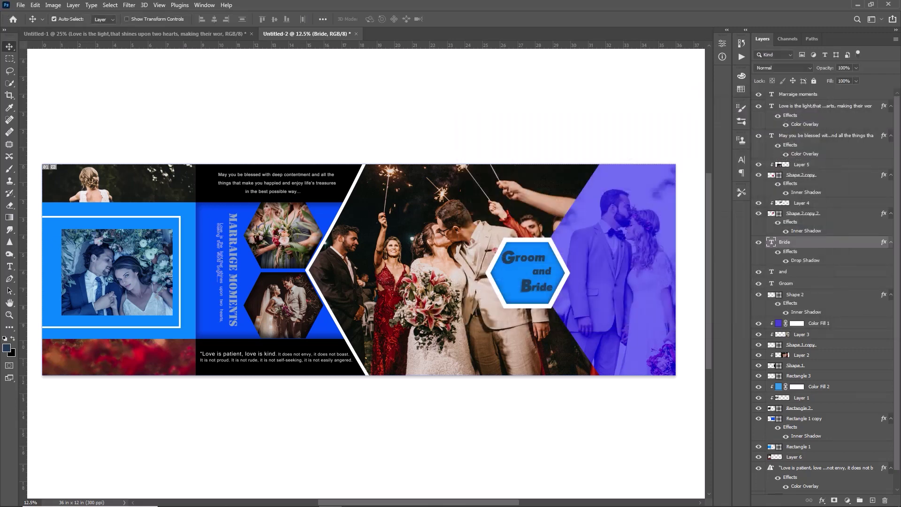
Copy the drop shadow layer style from the "Bride" text to the "Groom" text
right_click(803, 242)
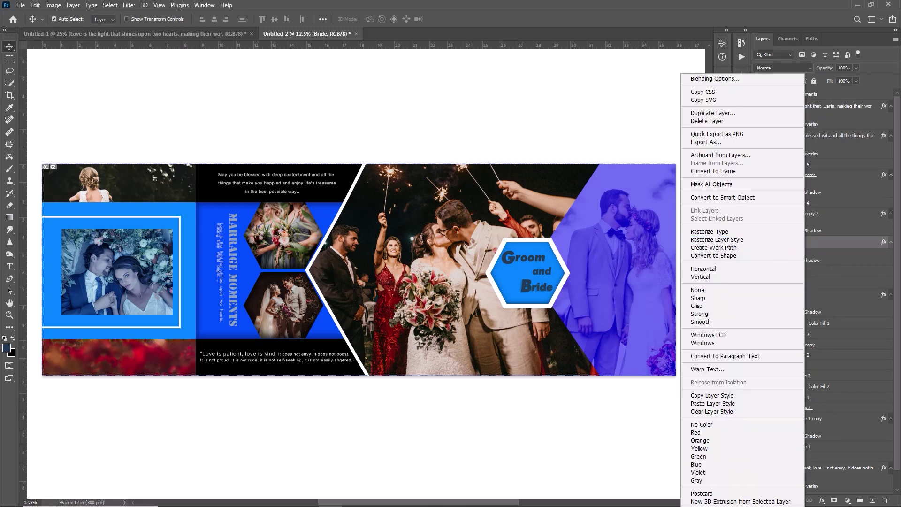
click(698, 395)
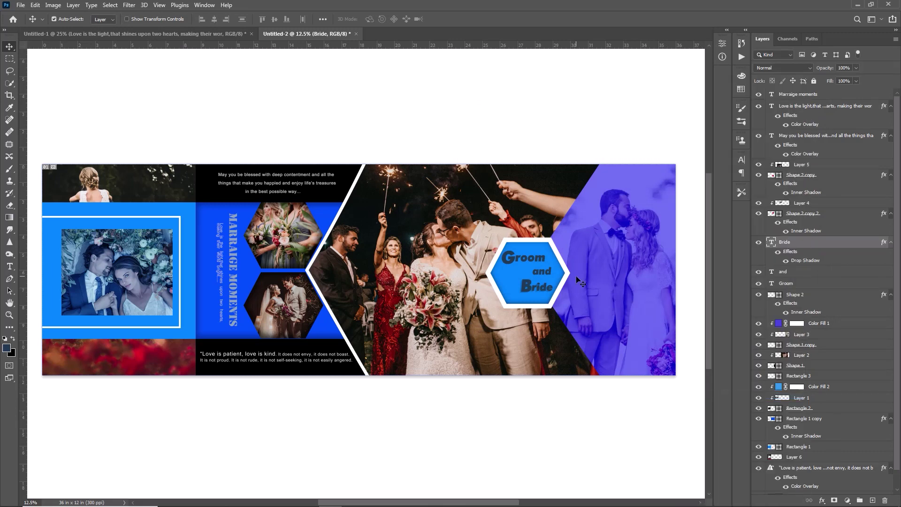
click(534, 260)
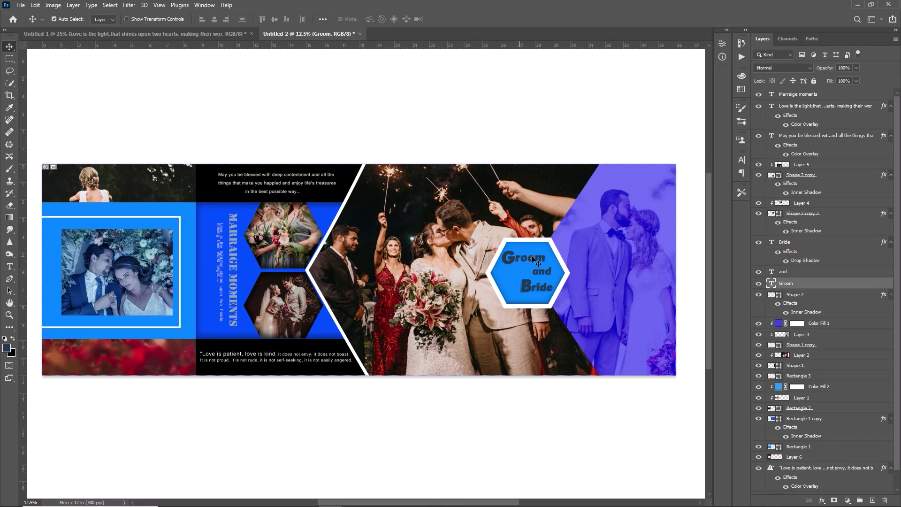
right_click(854, 288)
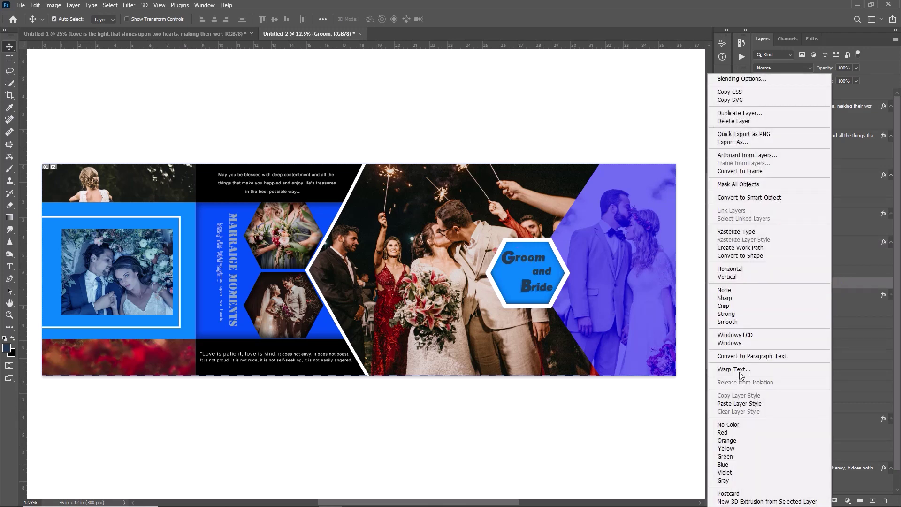
click(740, 403)
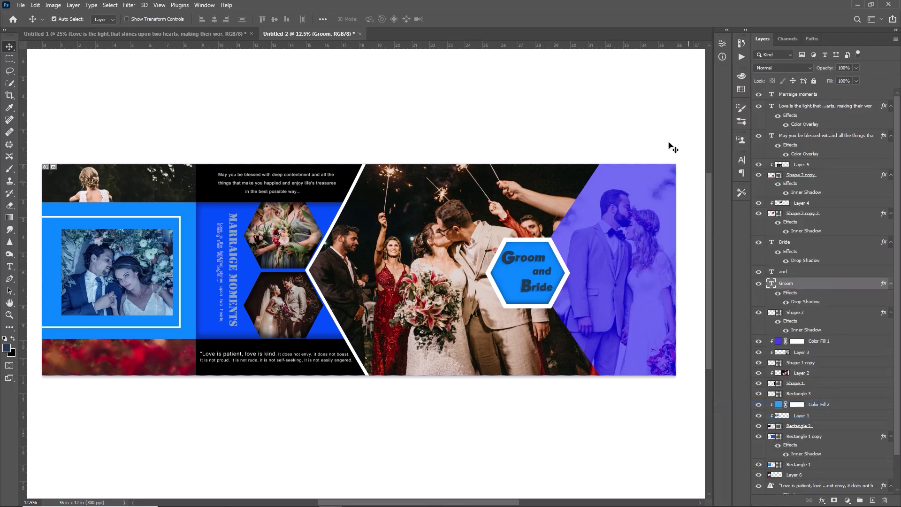
Add a black drop shadow to the large shape holding the purple-tinted couple photo: 68% opacity, 39° angle, 47 px distance, 19% spread, 81 px size
click(649, 303)
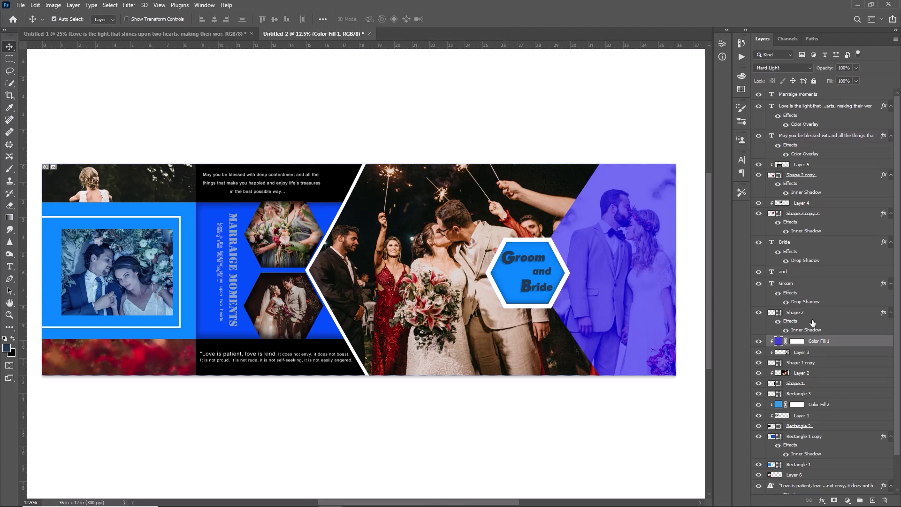
click(825, 352)
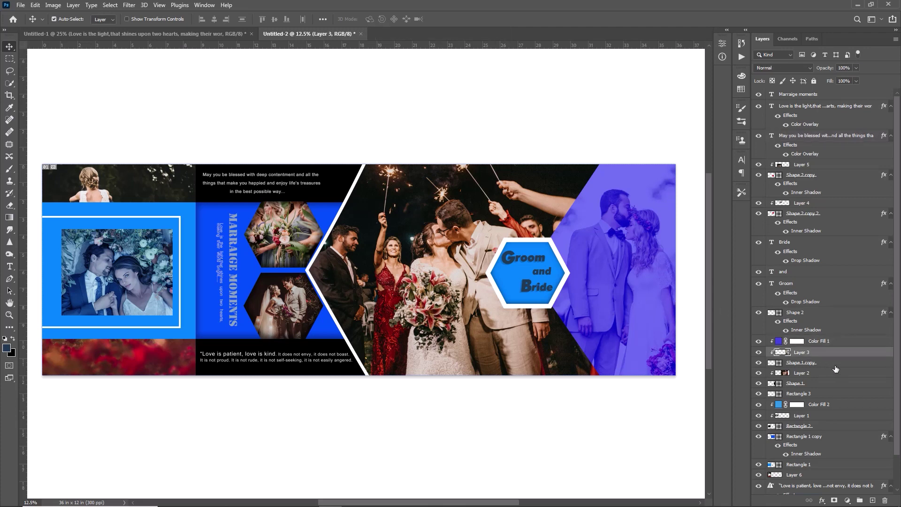
click(828, 362)
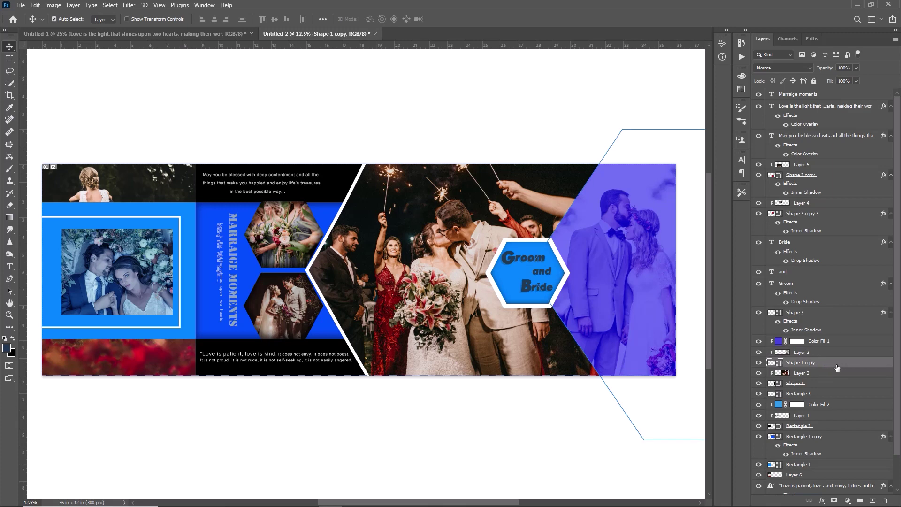
double_click(871, 369)
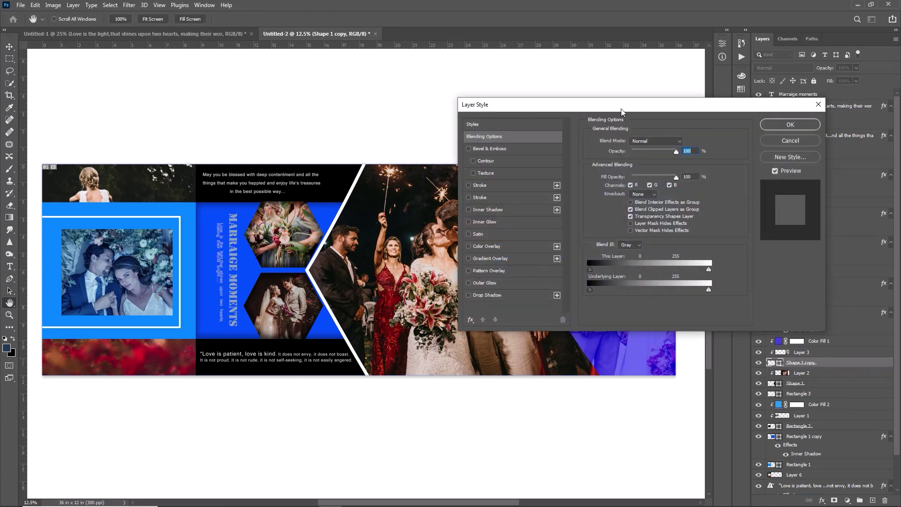
drag(621, 112, 241, 88)
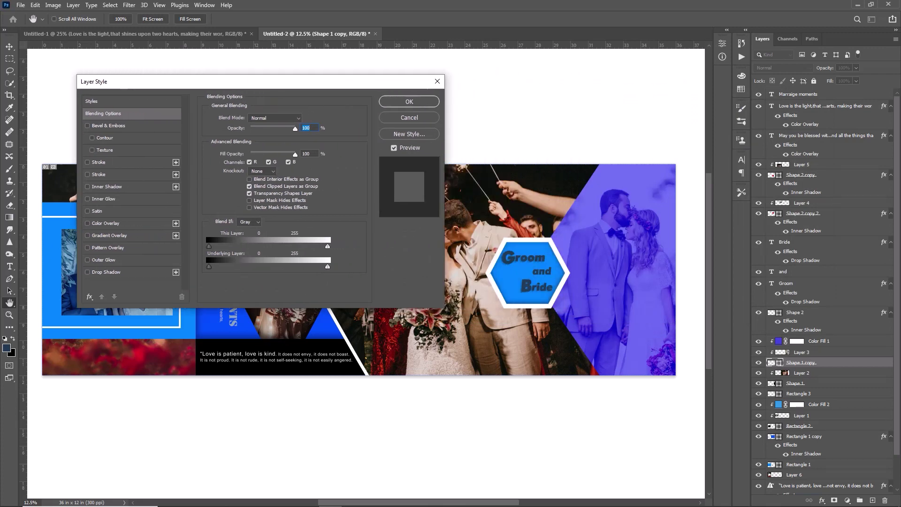
click(133, 274)
drag(250, 131, 273, 136)
drag(286, 172, 258, 206)
mouse_move(254, 162)
mouse_down()
mouse_move(280, 163)
mouse_move(239, 184)
mouse_move(273, 172)
mouse_move(264, 160)
mouse_move(232, 172)
mouse_move(251, 174)
mouse_up()
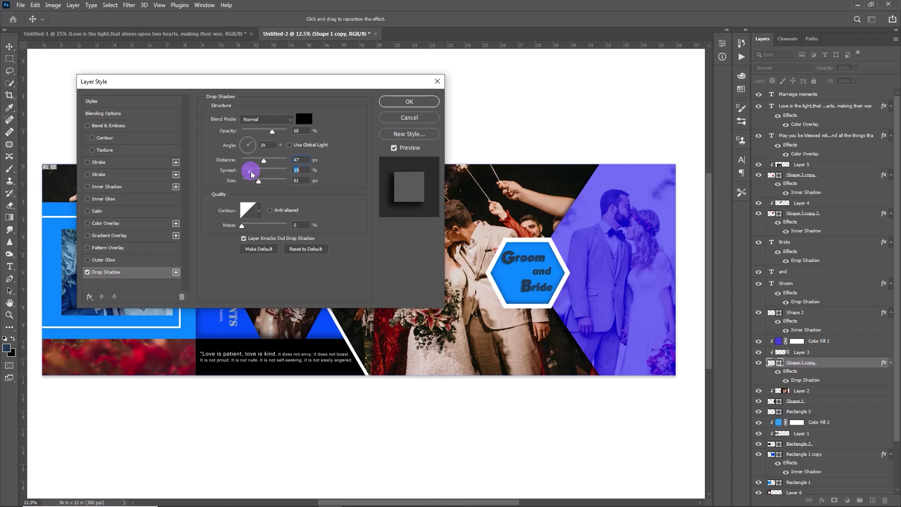
click(409, 102)
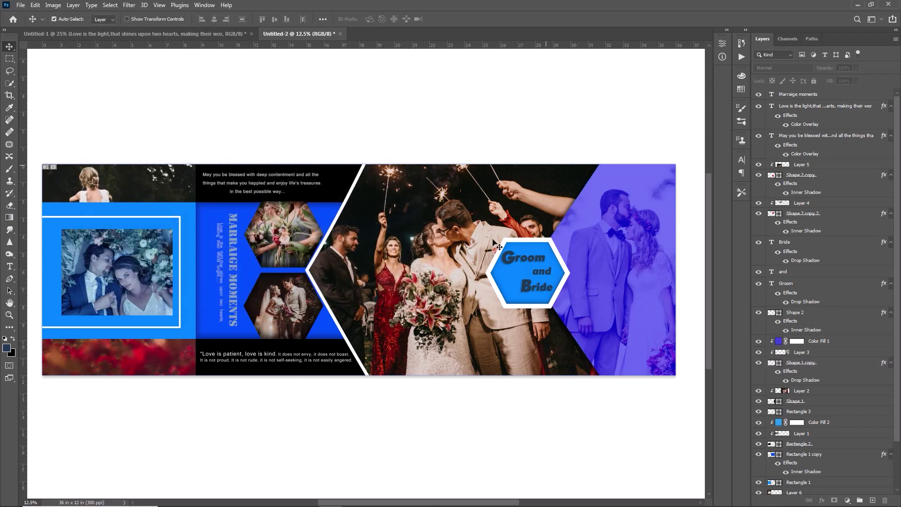
Strengthen the Groom-and-Bride hexagon's inner shadow to 57% opacity, -114° angle, 49 px distance, 45% choke and 221 px size
click(551, 270)
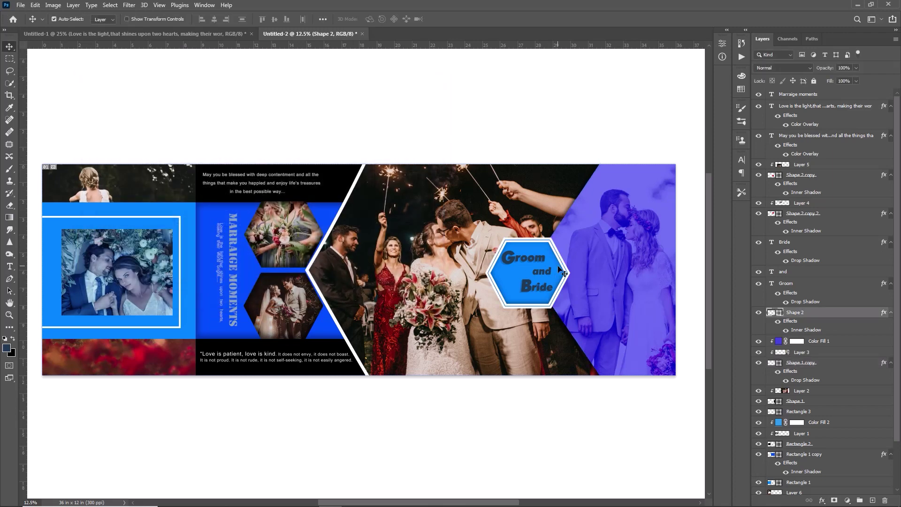
double_click(859, 316)
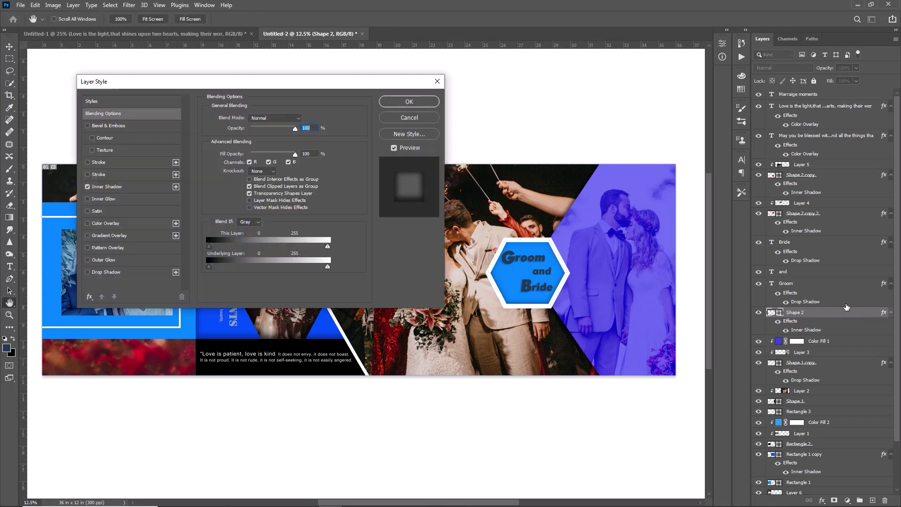
click(107, 186)
drag(249, 157, 271, 181)
click(241, 148)
drag(244, 150, 264, 160)
drag(272, 181, 283, 186)
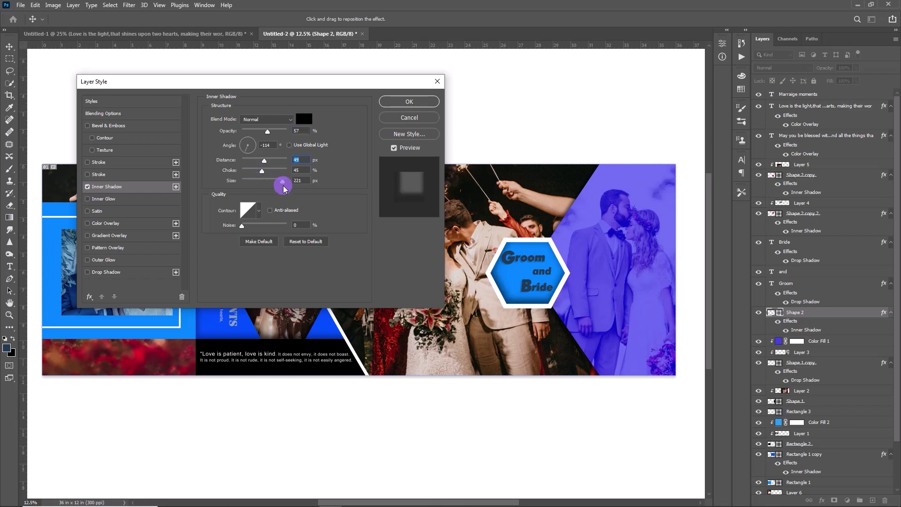
click(390, 102)
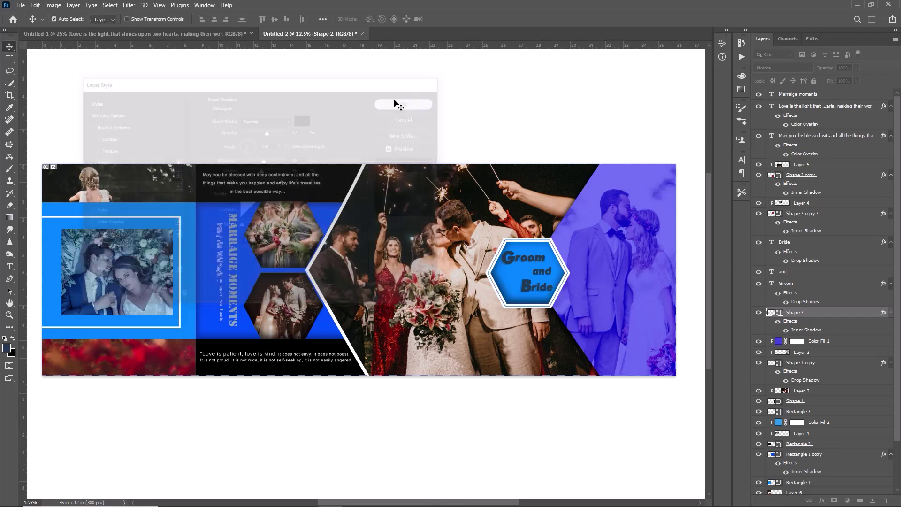
Review the finished banner up close from end to end, checking the photos, texts and shadows, and return to the full layout
click(416, 451)
drag(436, 502, 250, 502)
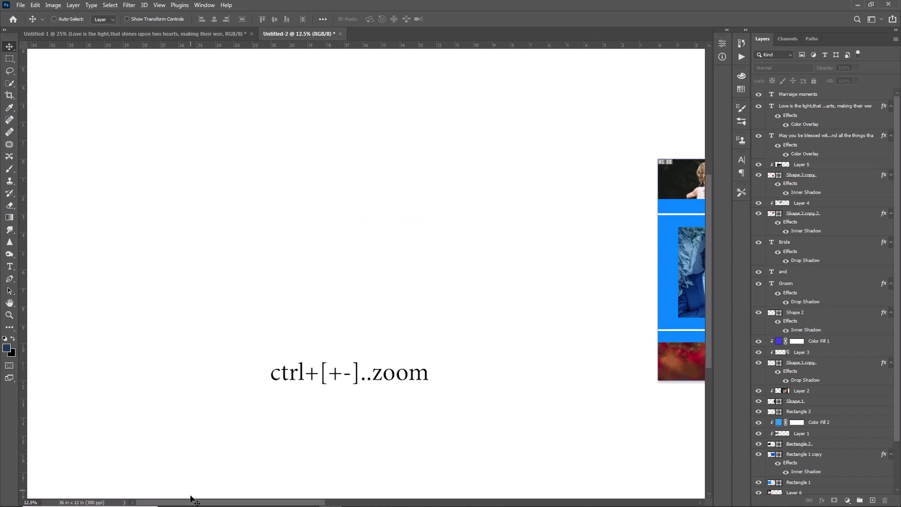
key(ctrl+plus)
drag(193, 502, 330, 503)
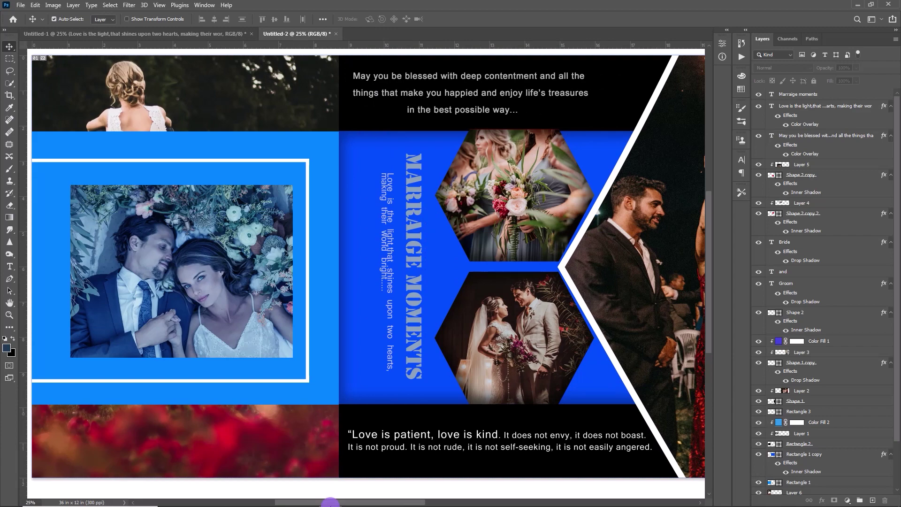
drag(332, 503, 462, 503)
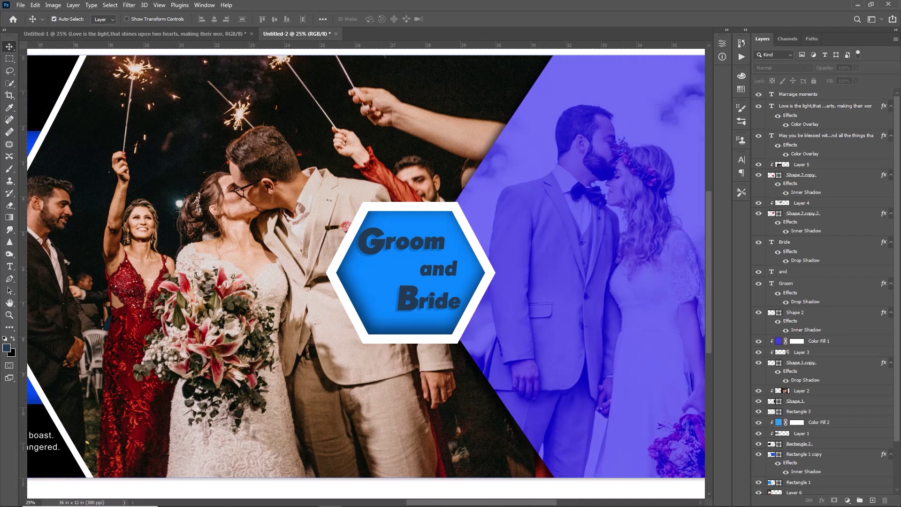
drag(462, 502, 331, 502)
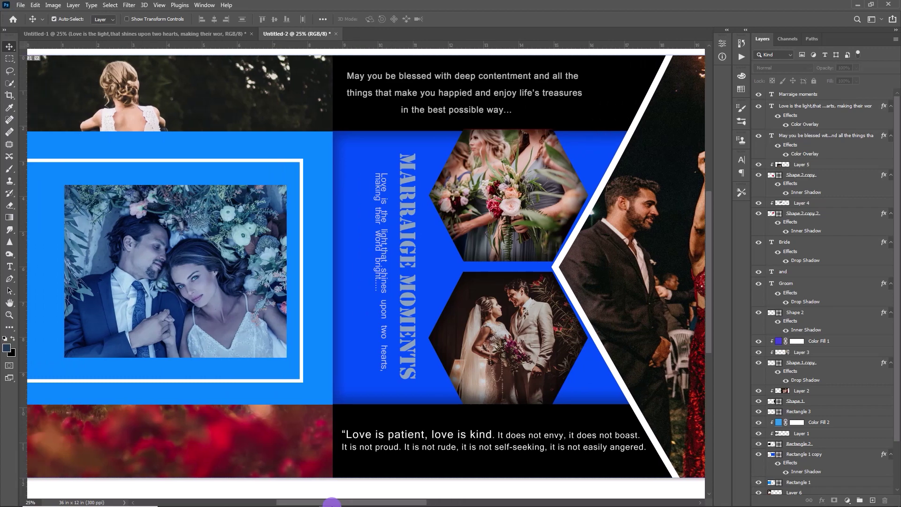
drag(328, 503, 323, 502)
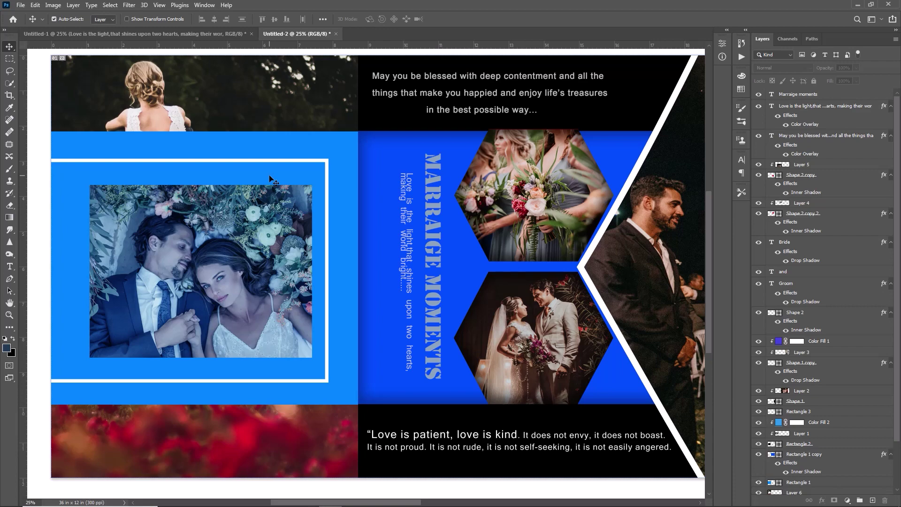
key(ctrl+0)
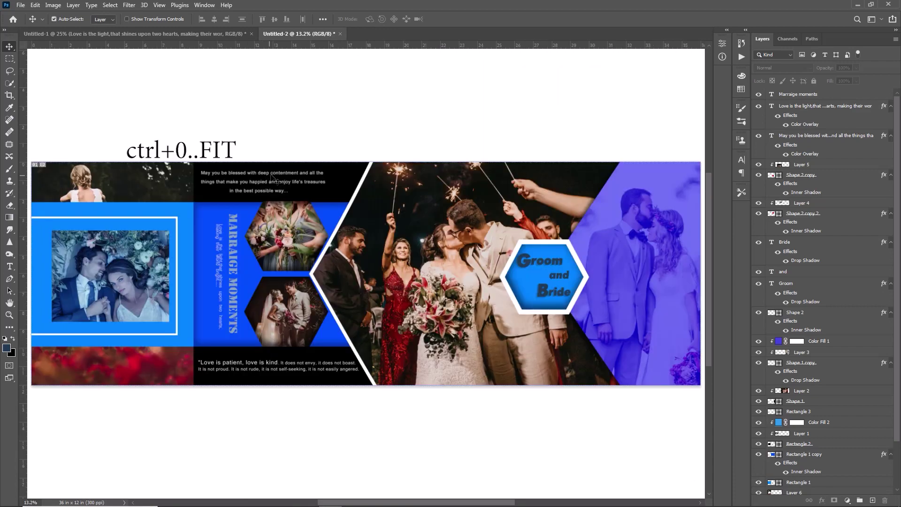